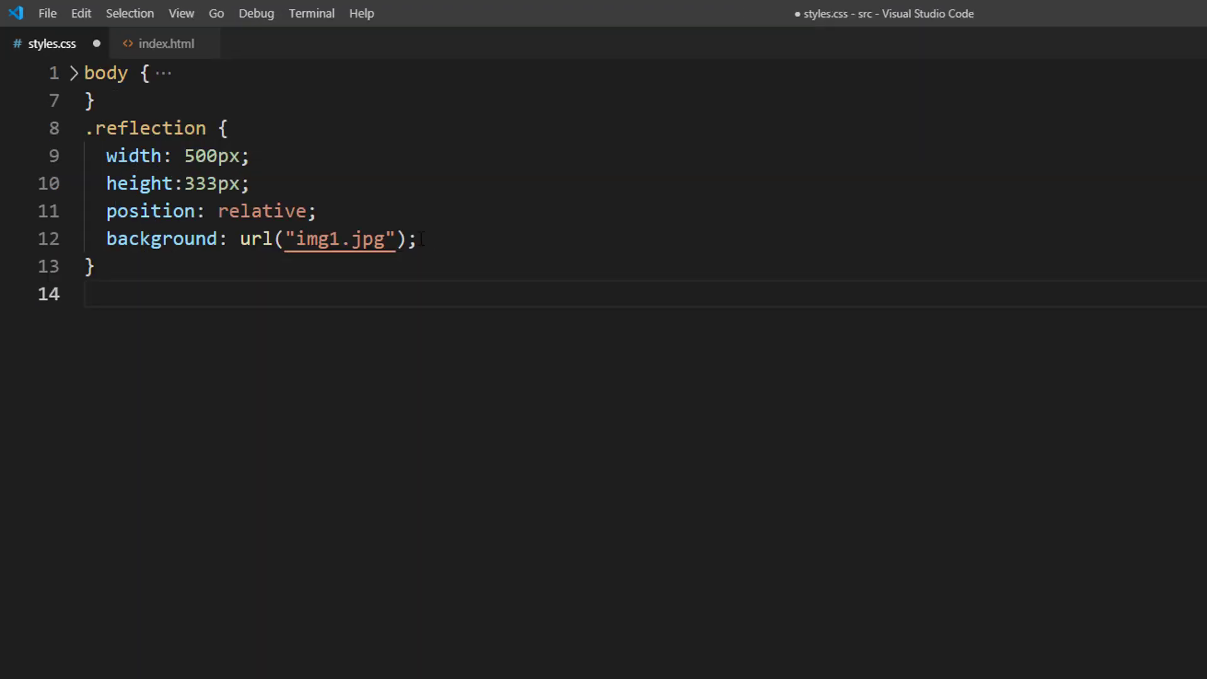
Step: Start a .reflection::after rule with empty content and an inherited background-image
drag(421, 242, 106, 239)
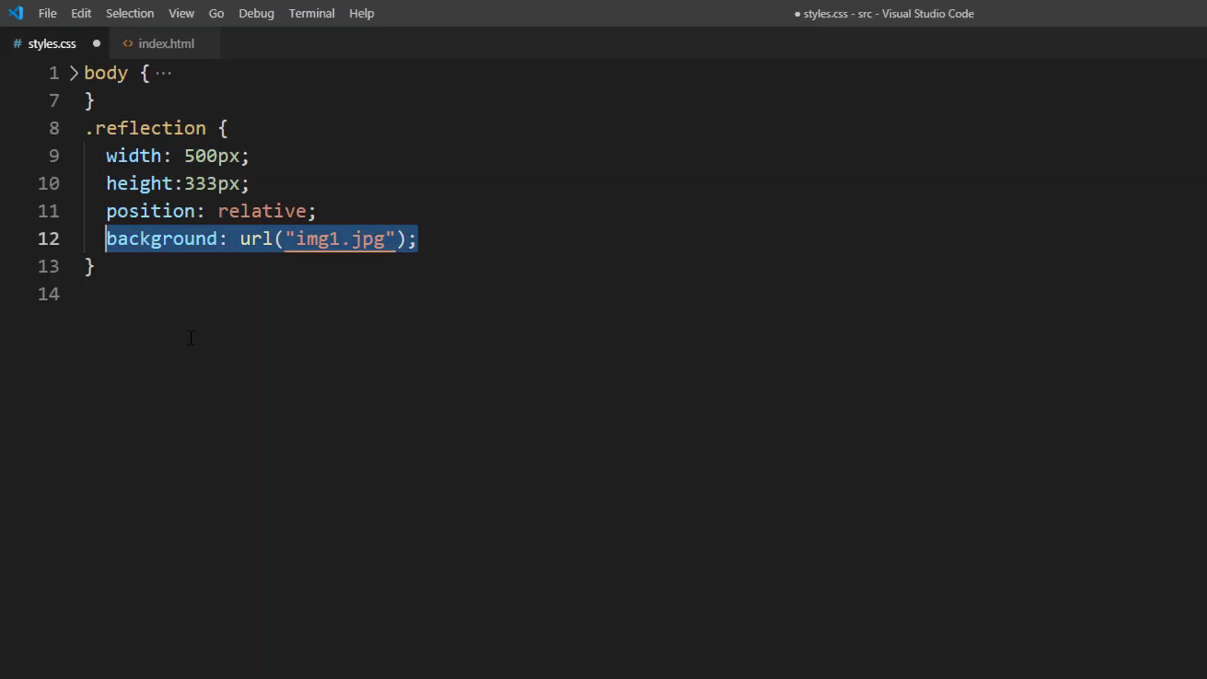
click(181, 307)
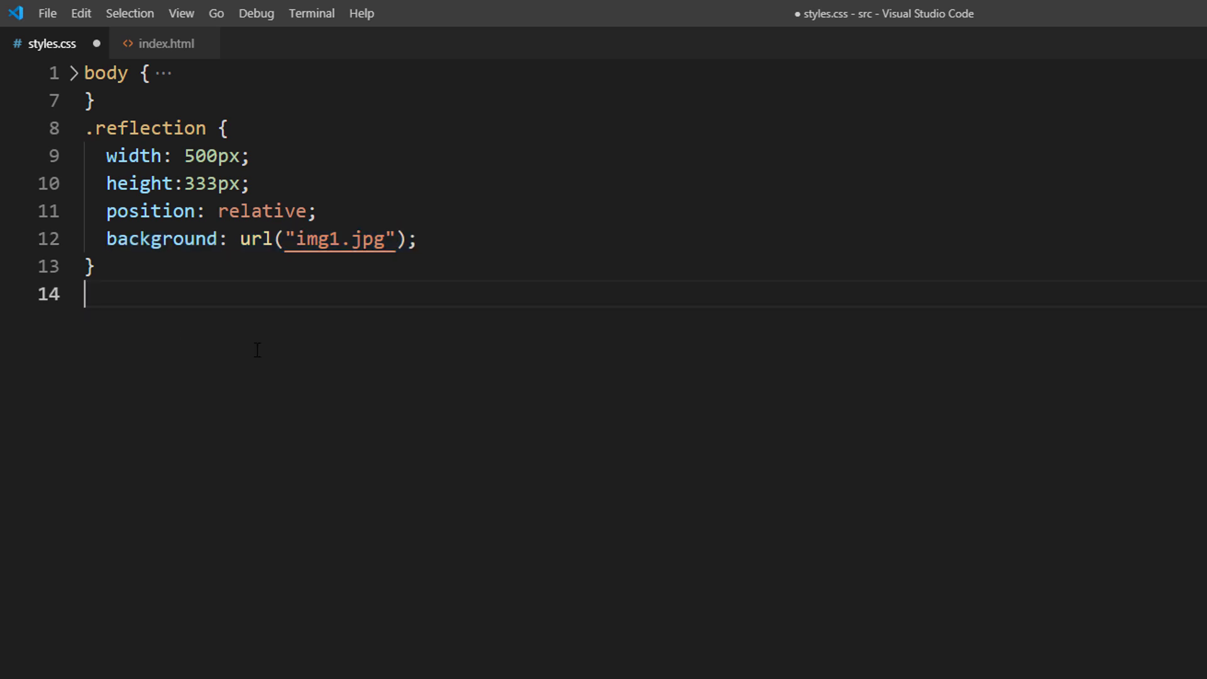
text(.reflection::)
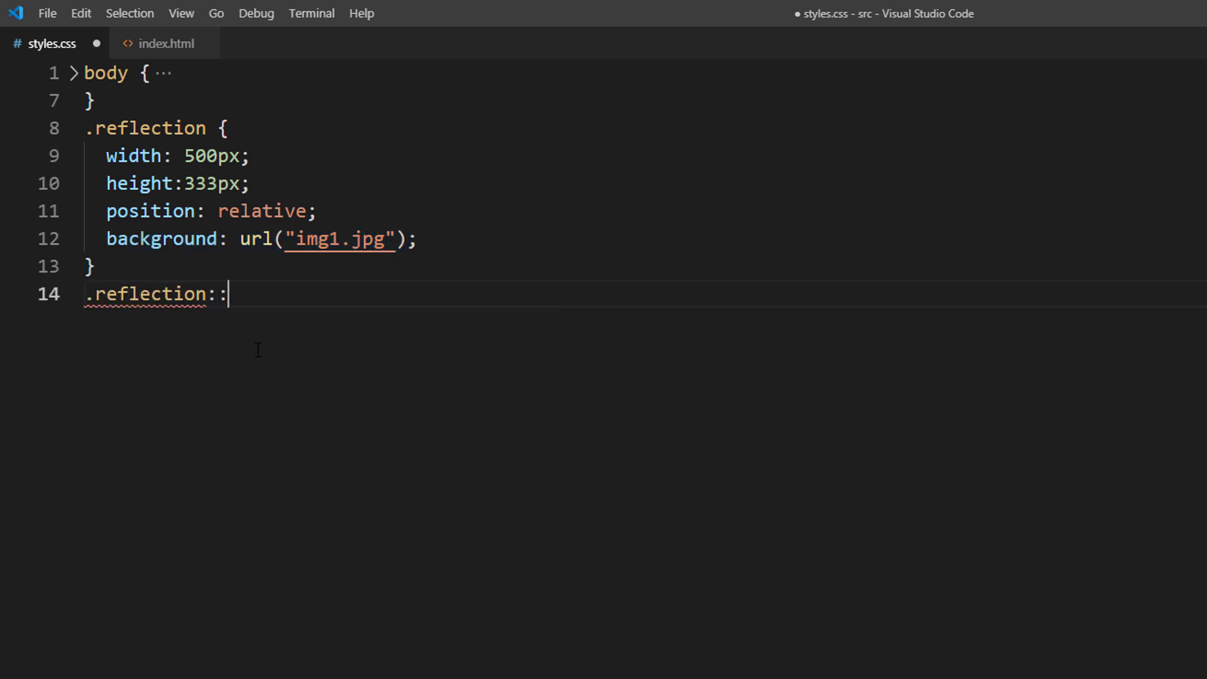
text(after {)
key(Return)
text(cont)
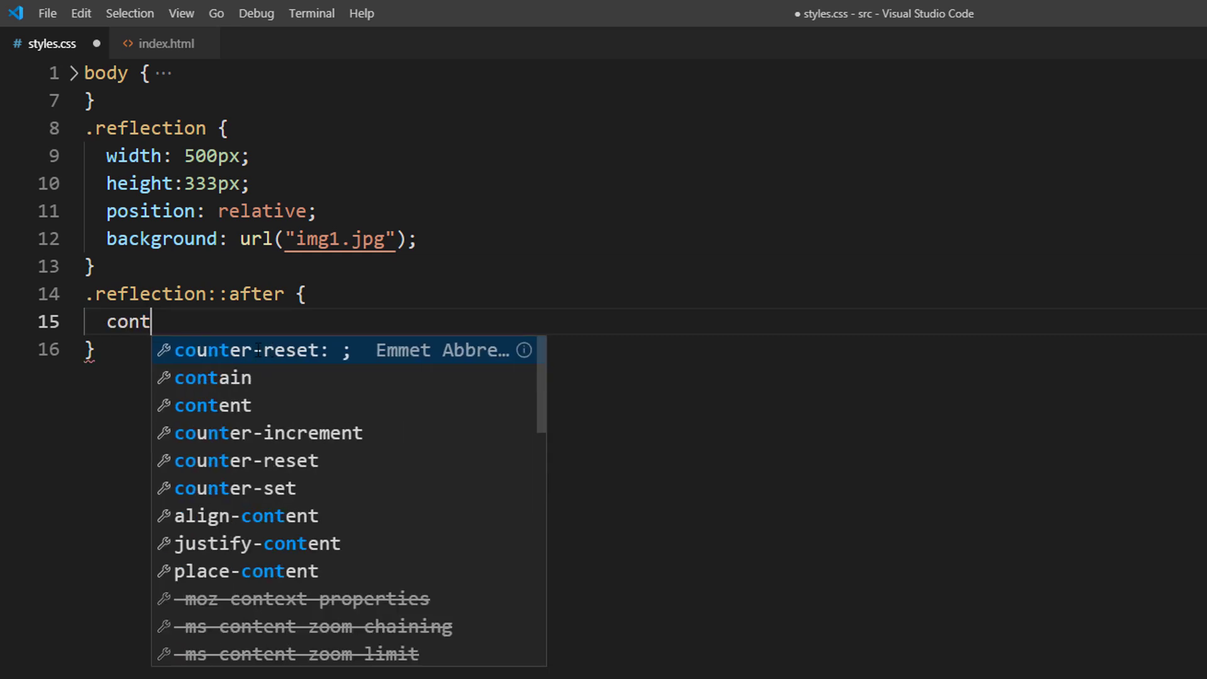
text(ent:"";)
key(Return)
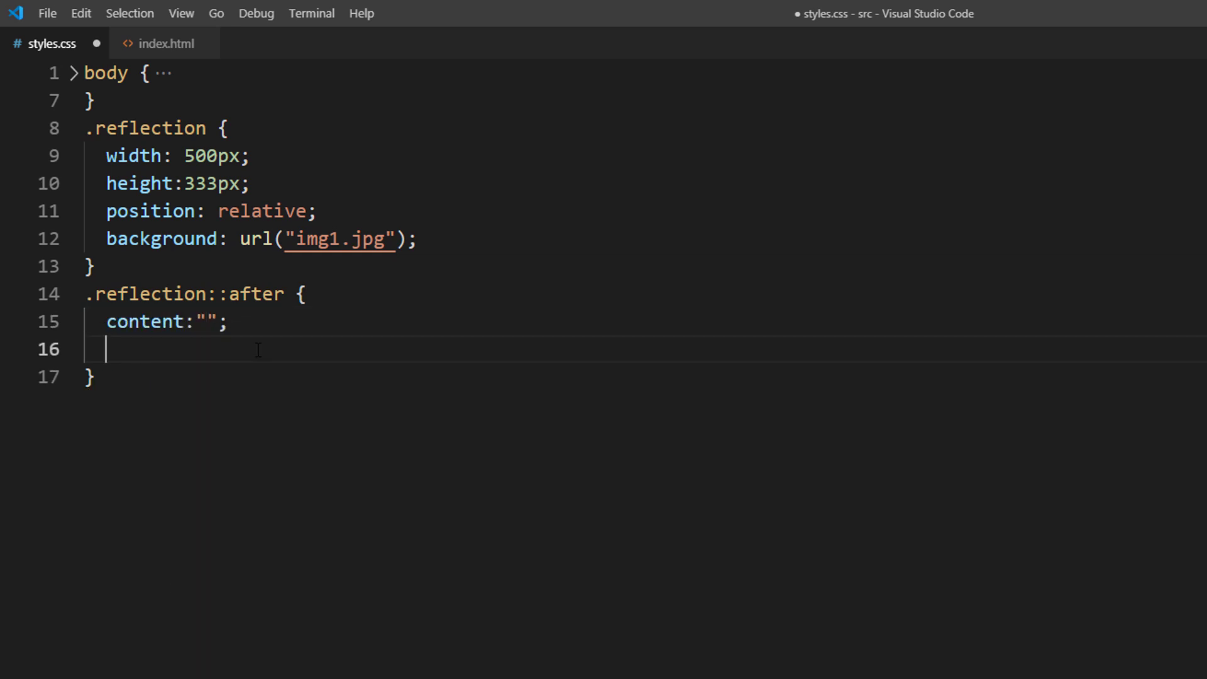
text(background-im)
key(Return)
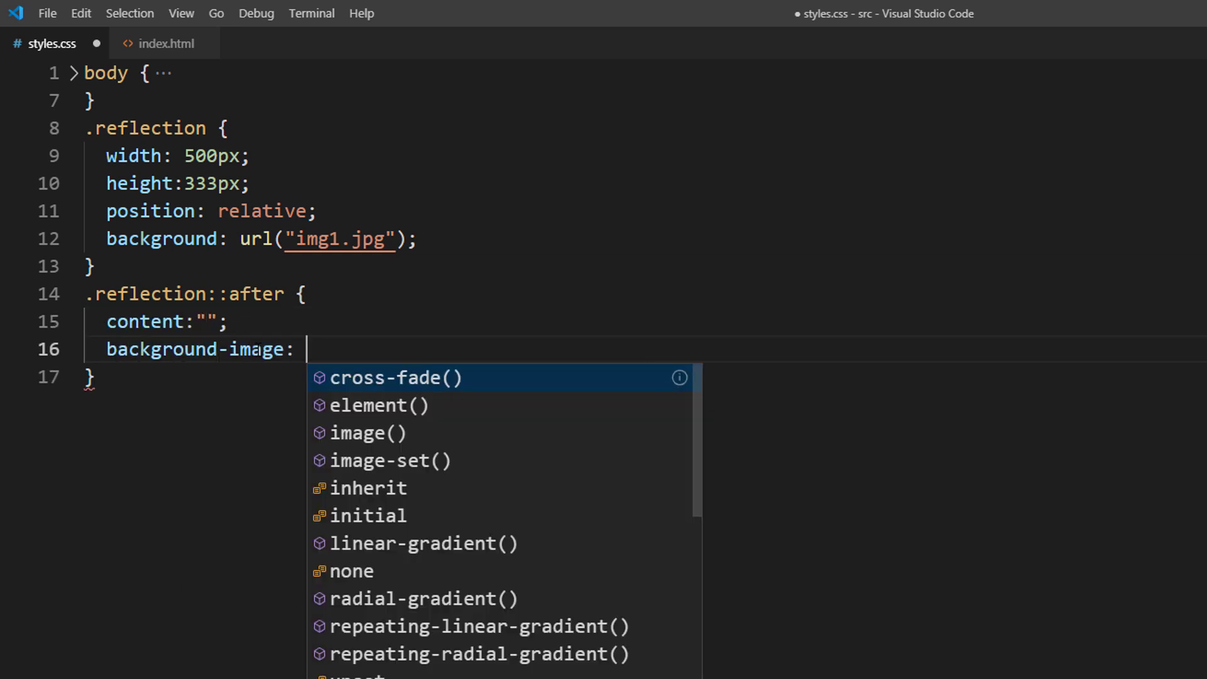
text(in)
key(Return)
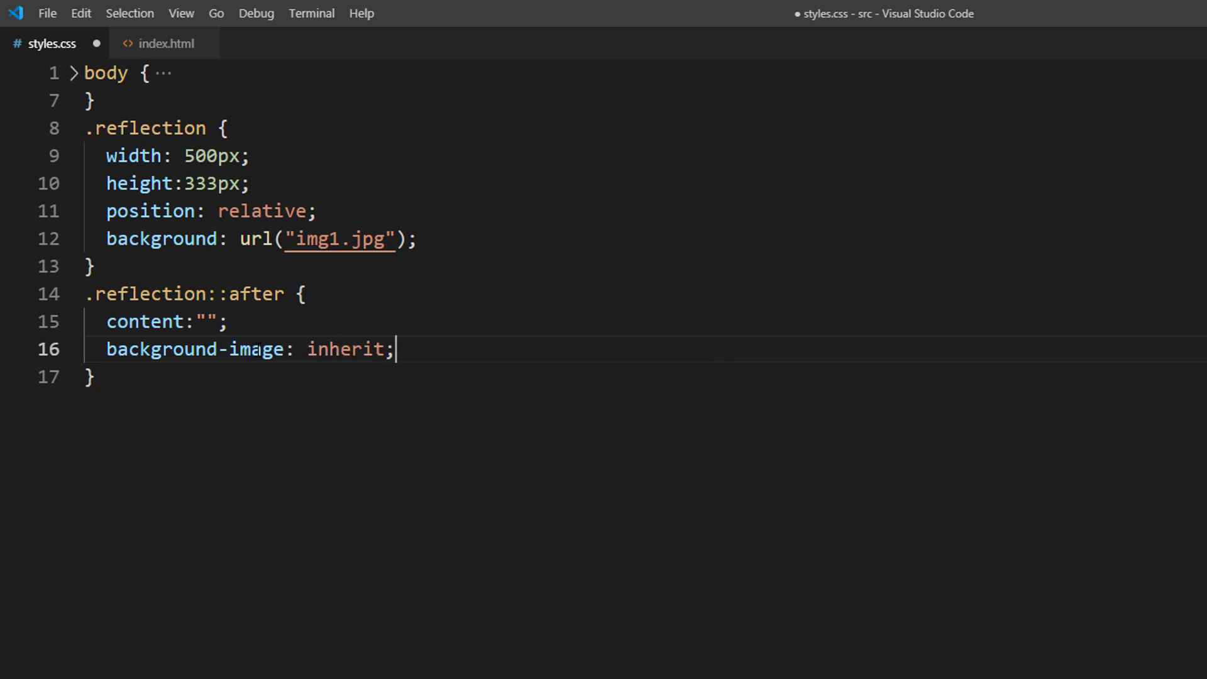
Step: Add inherited width and height, absolute position and bottom -100%, then save
key(Return)
text(width:in)
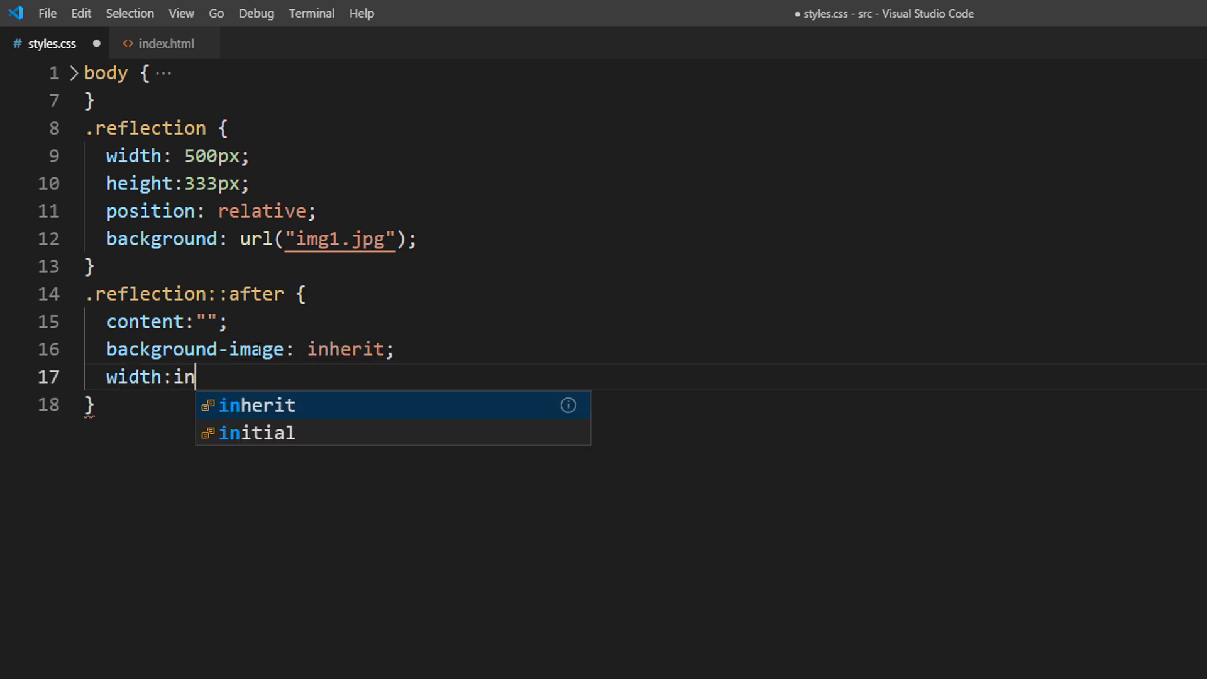
key(Return)
text(;)
key(Return)
text(height:in)
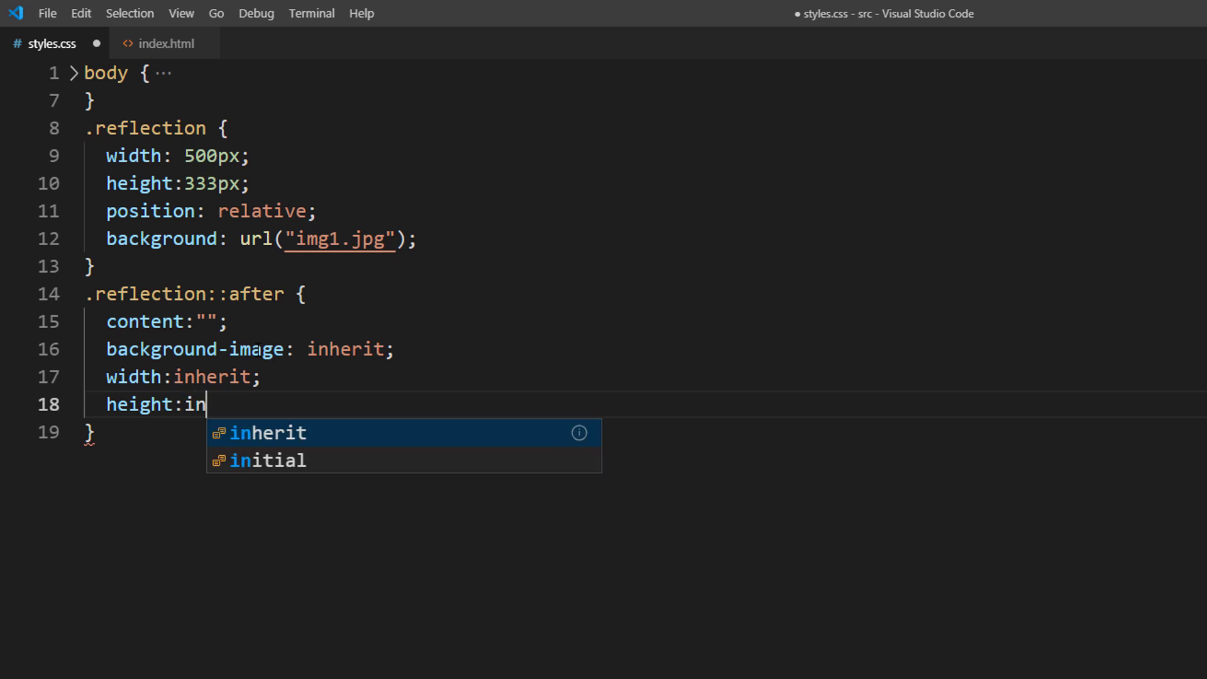
key(Return)
text(;)
key(Return)
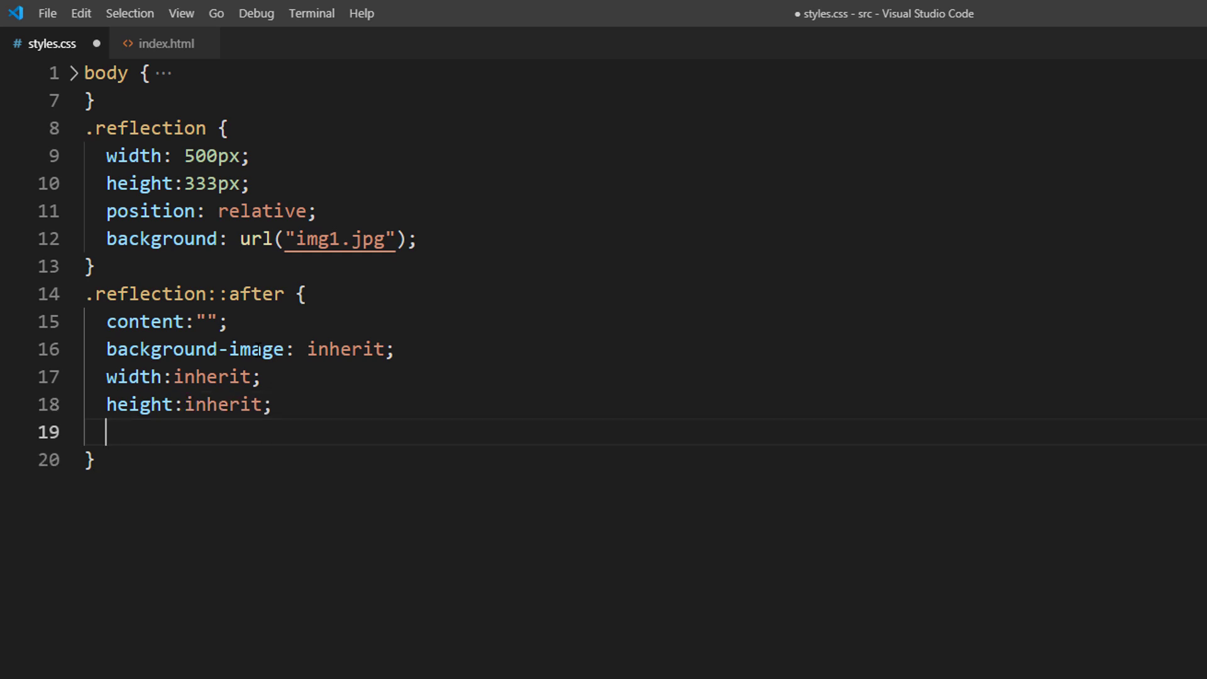
text(position: a)
key(Return)
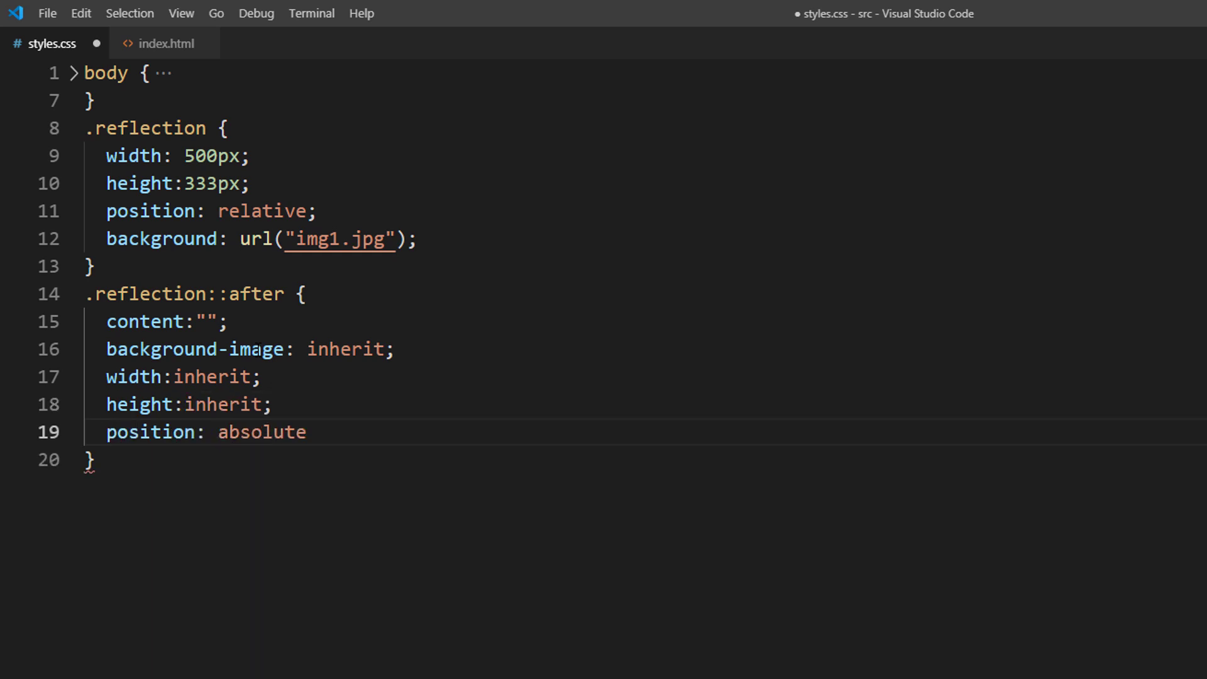
text(;)
key(Return)
text(bottom)
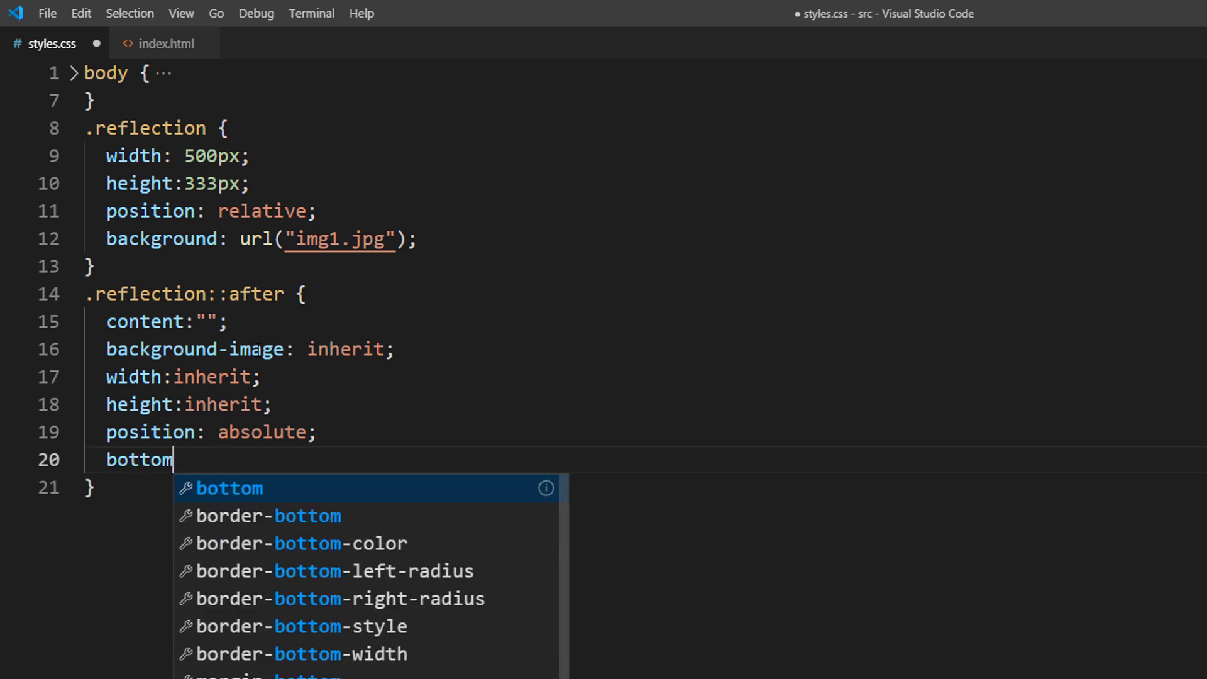
text(:-100%;)
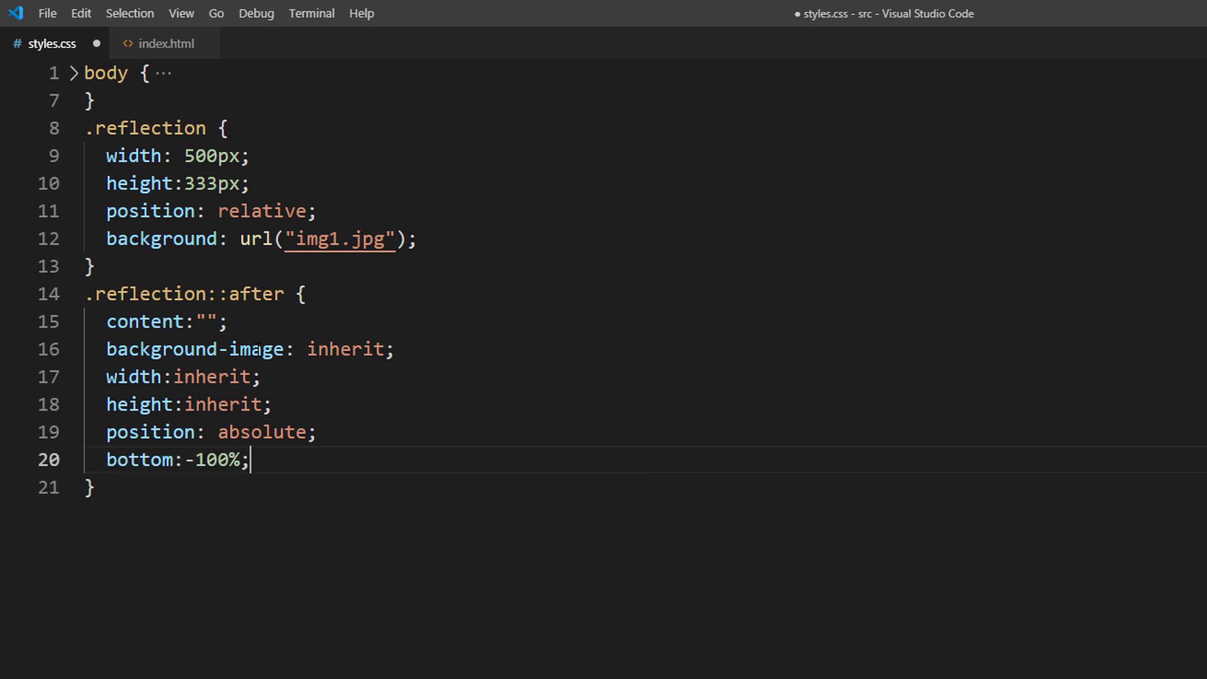
key(ctrl+s)
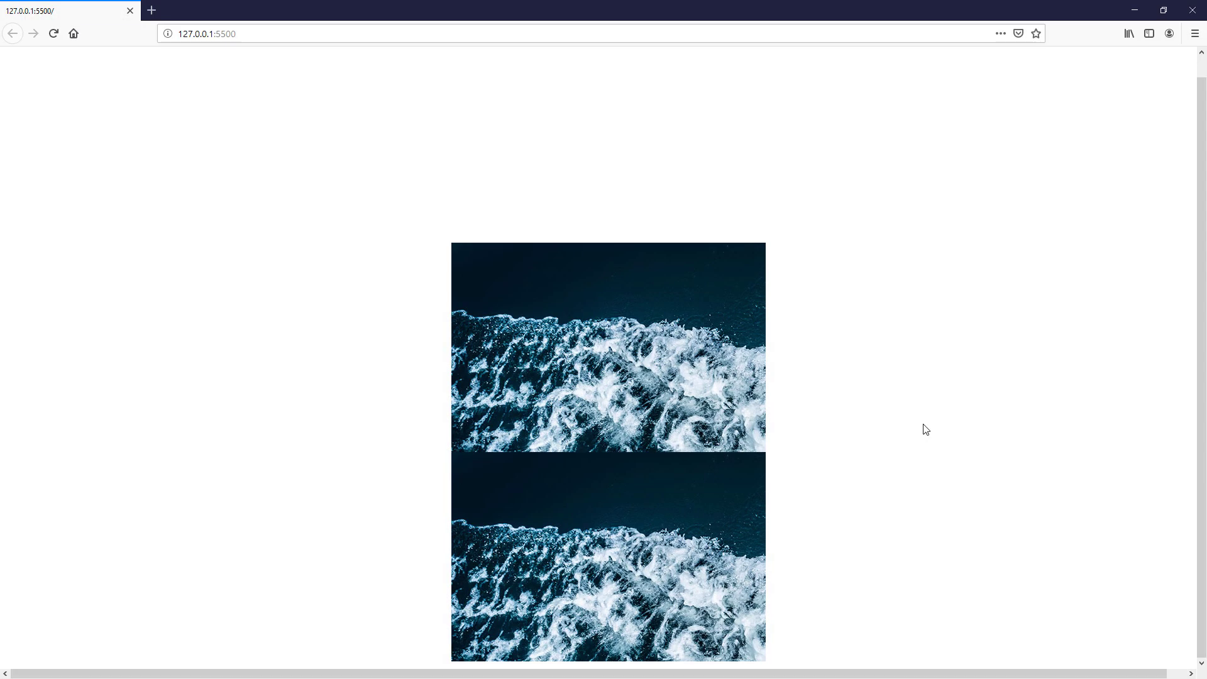
Step: Add transform: scaleY(-1) to the .reflection::after rule and save
key(Return)
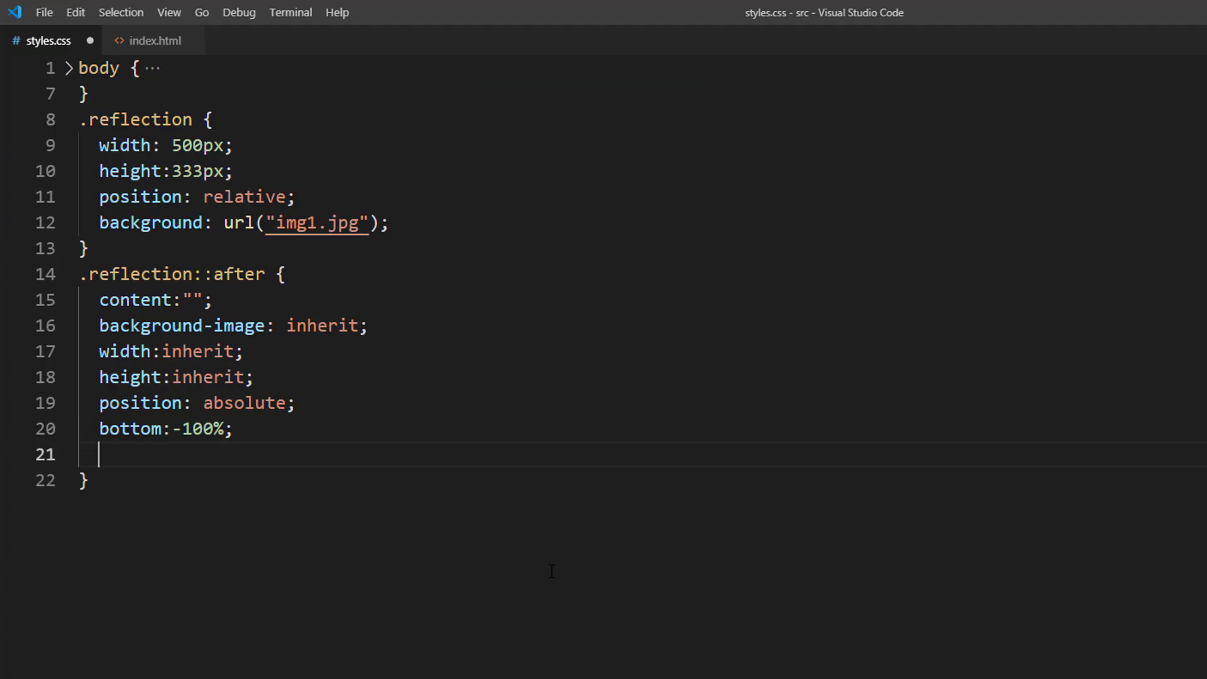
text(transf)
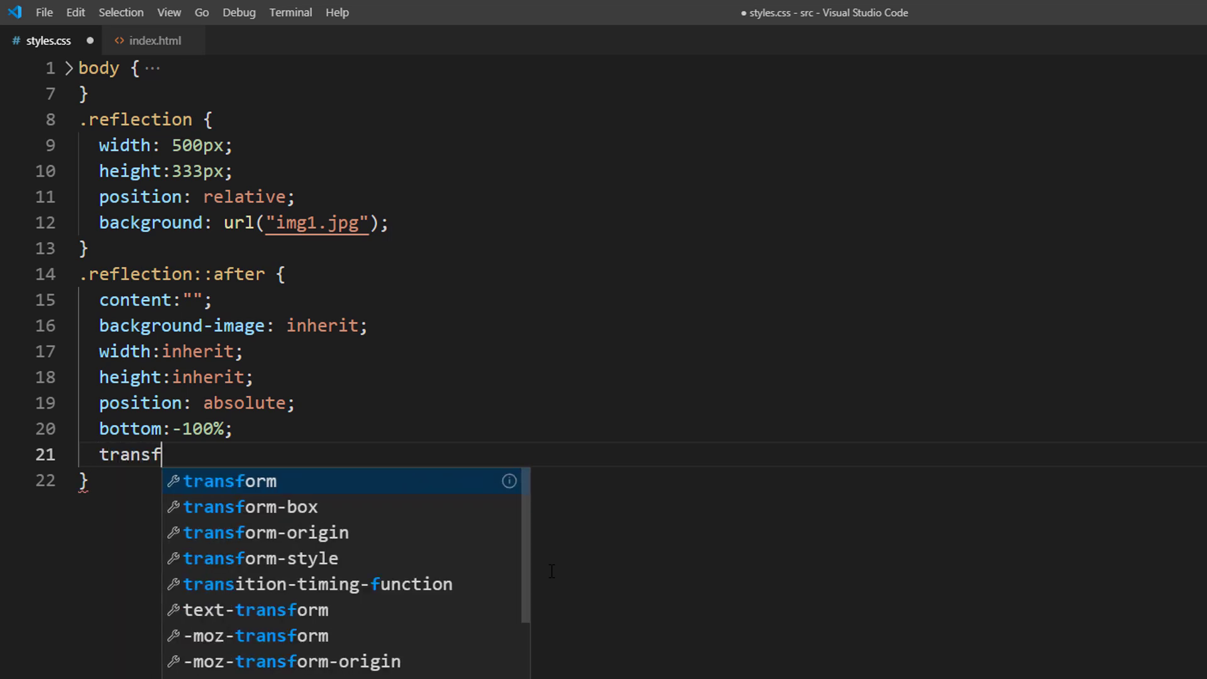
text(orm: sc)
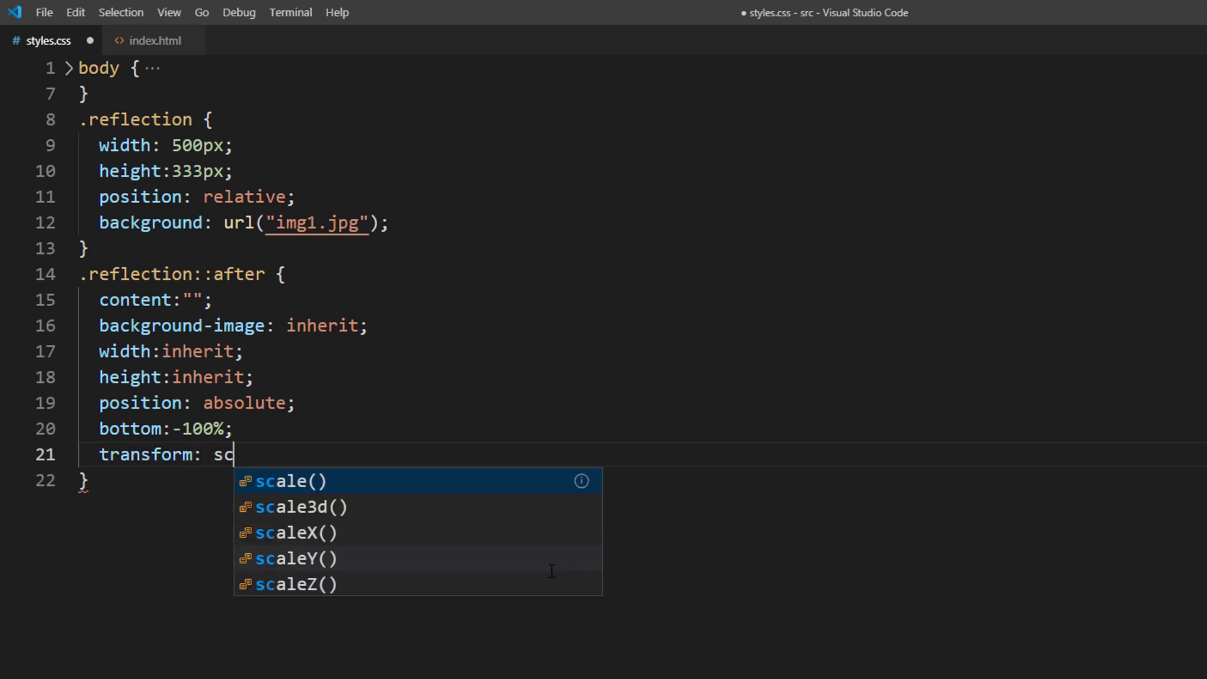
text(aleY(-1)
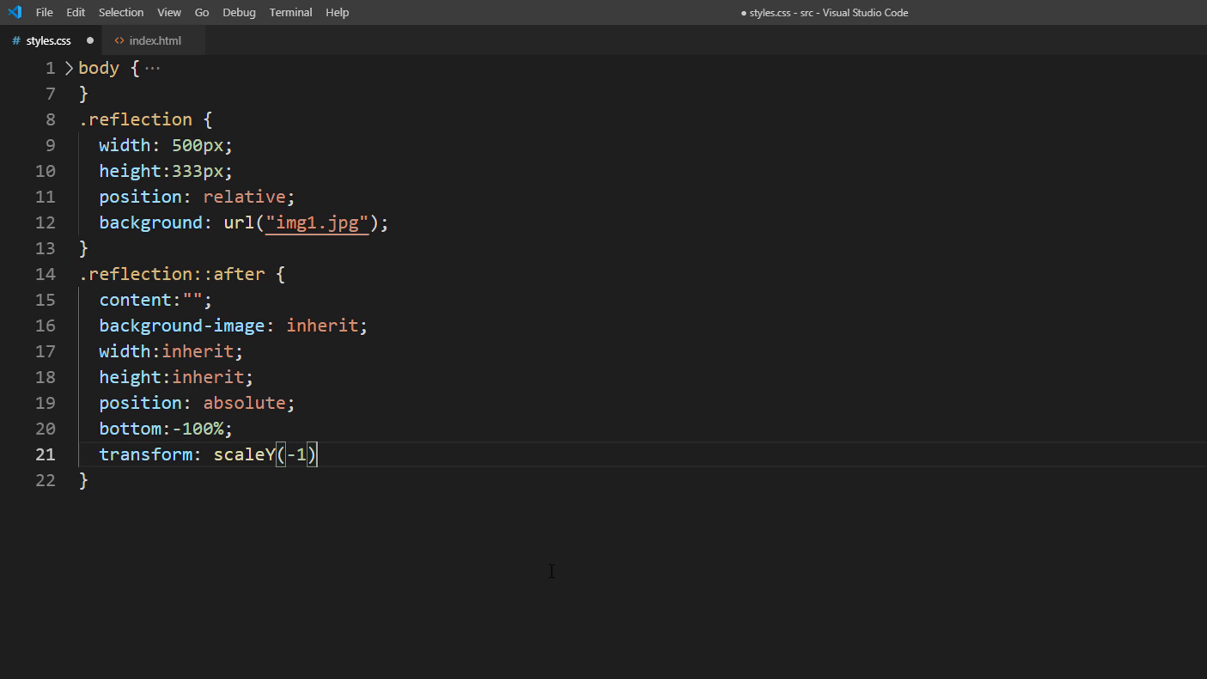
key(Right)
text(;)
key(ctrl+s)
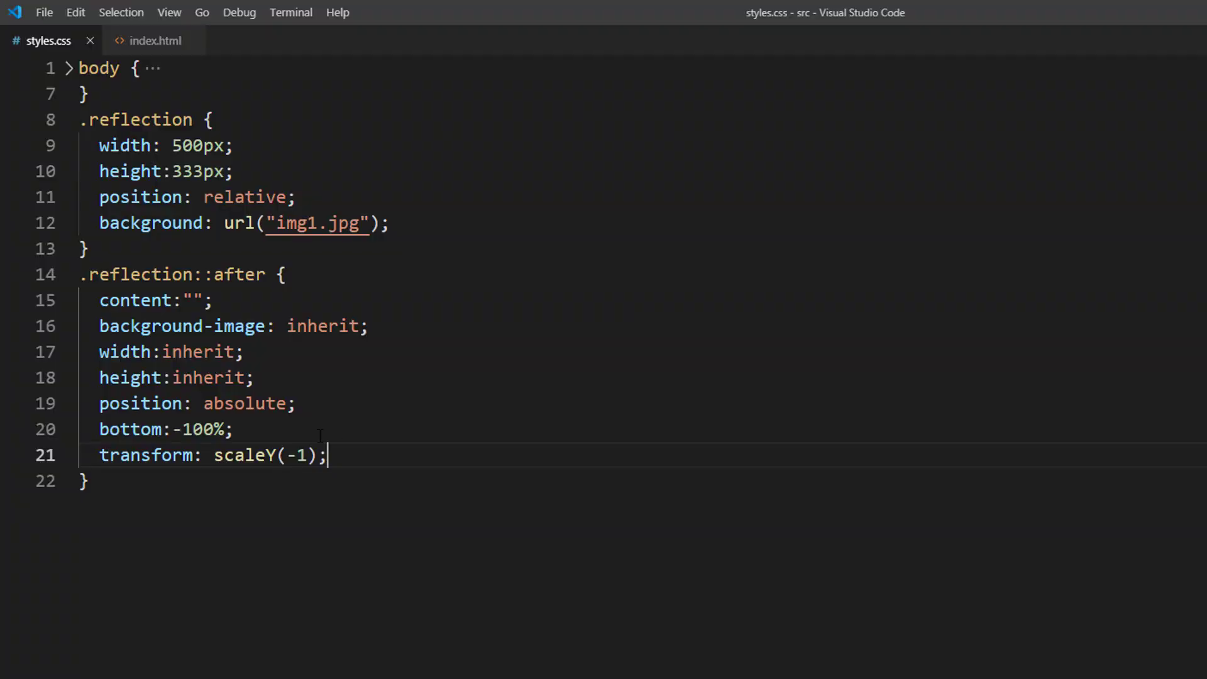
Step: Change the ::after height to 40% and its bottom offset to -41%, saving each change
double_click(207, 377)
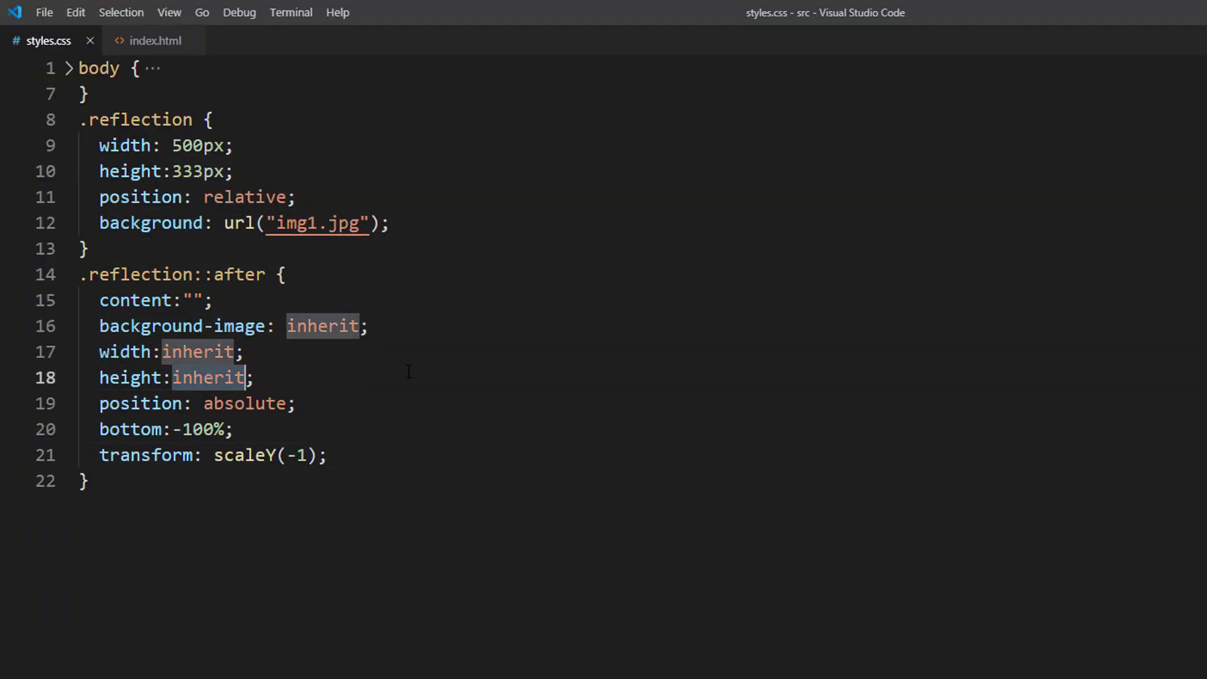
text(40%;)
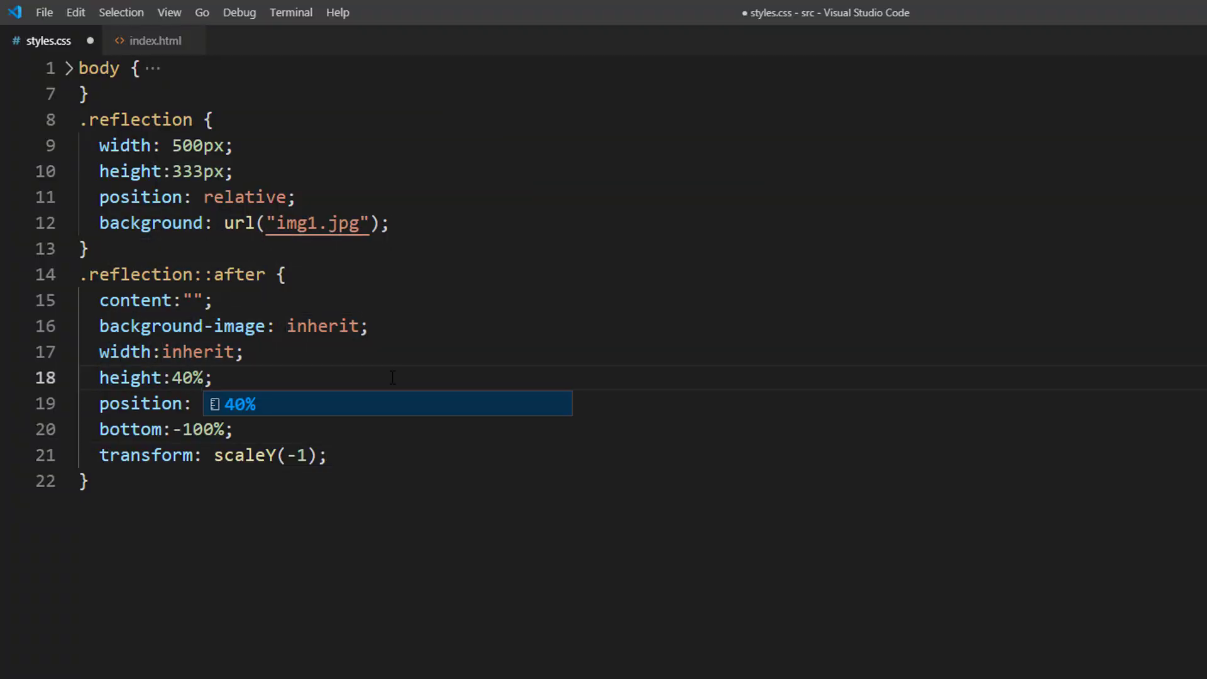
double_click(205, 430)
text(41)
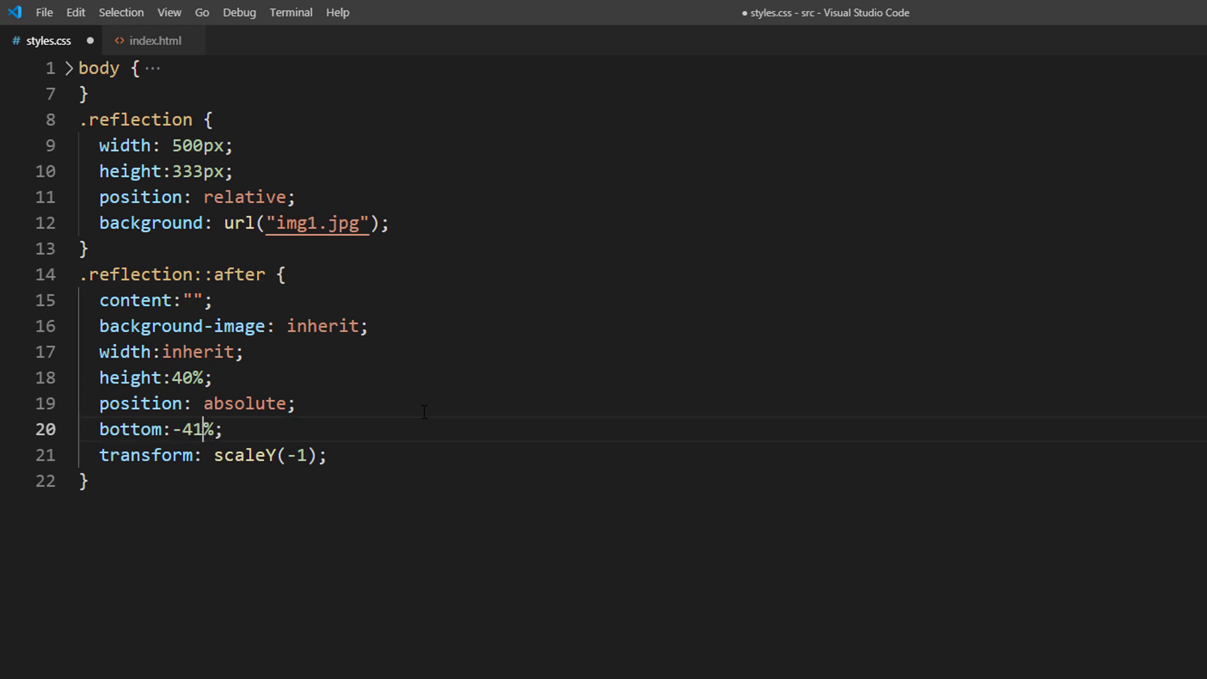
key(ctrl+s)
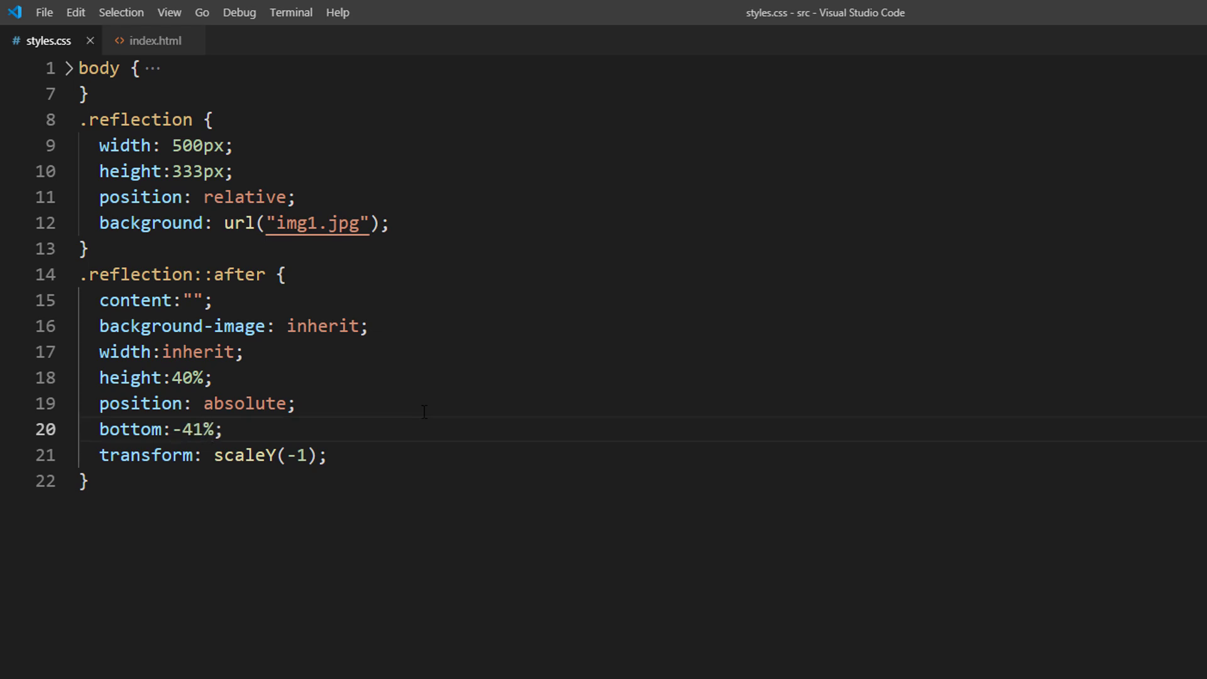
key(BackSpace)
text(1)
key(ctrl+s)
key(BackSpace)
text(1)
key(ctrl+s)
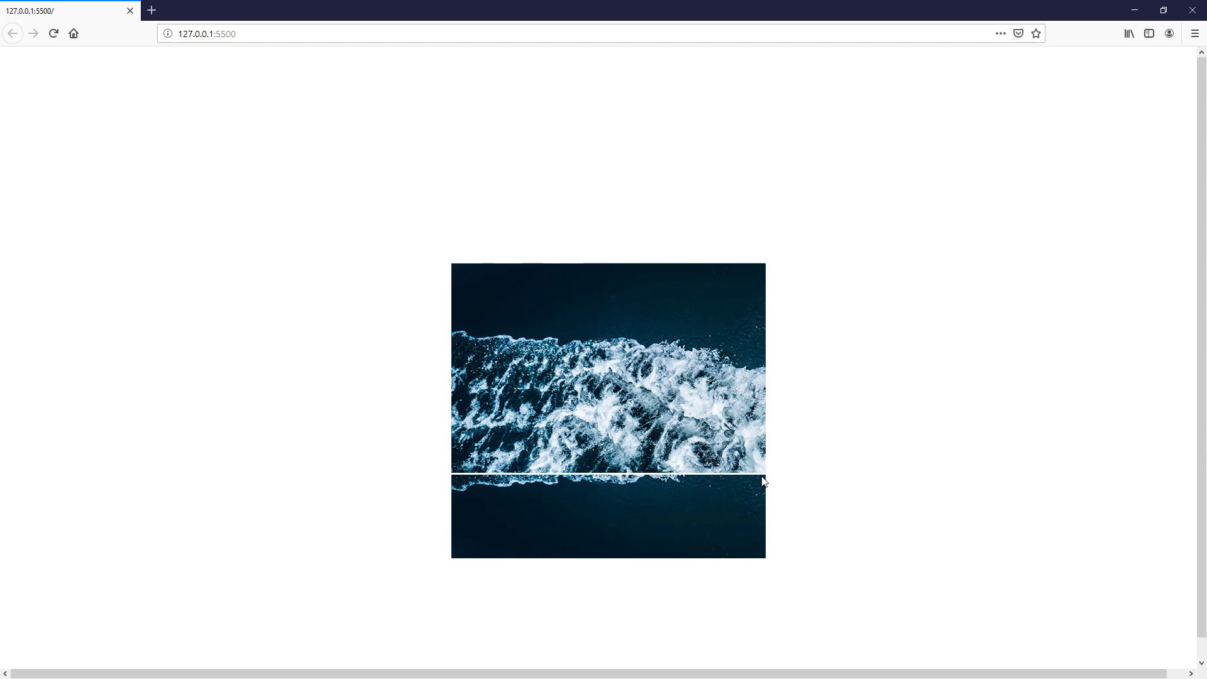
Step: Add background-position: bottom and background-size: cover to the ::after rule
key(Return)
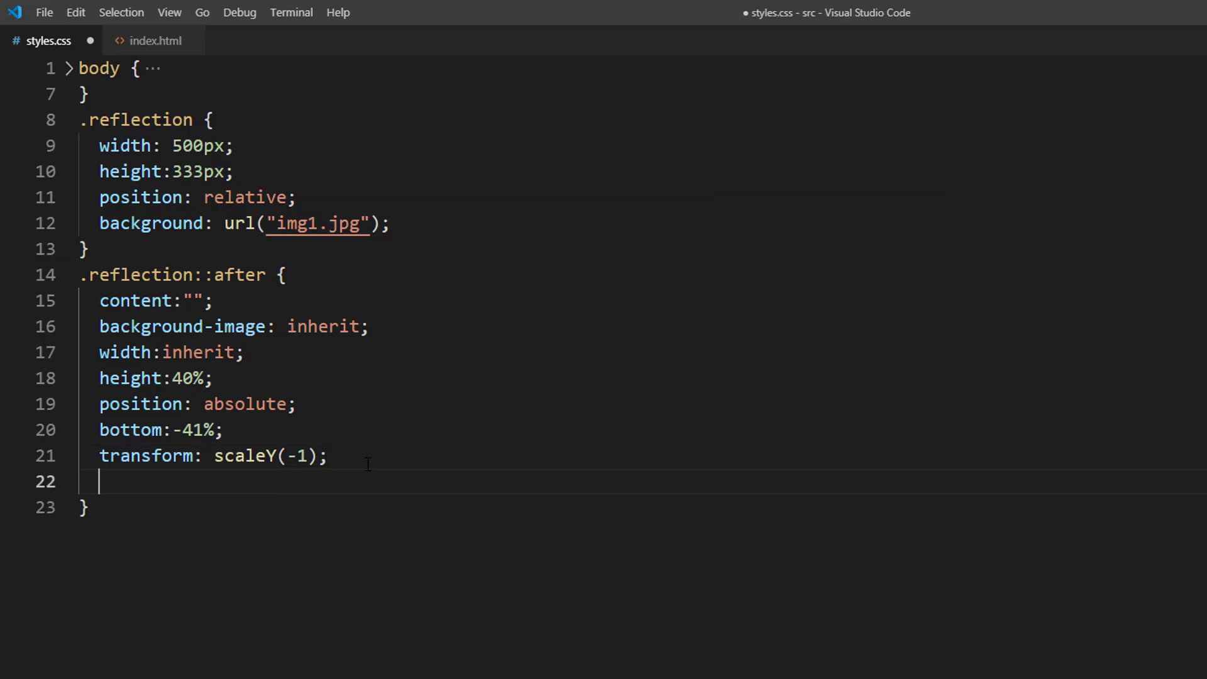
text(background-p)
key(Return)
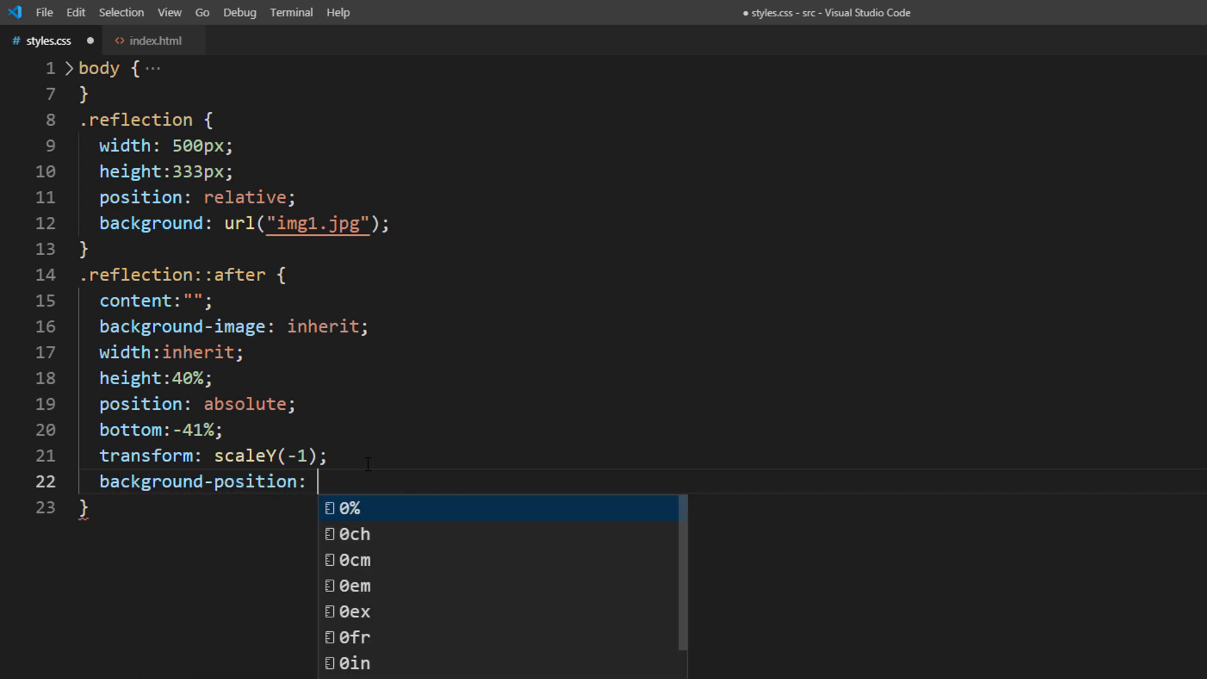
text(bottom;)
key(Return)
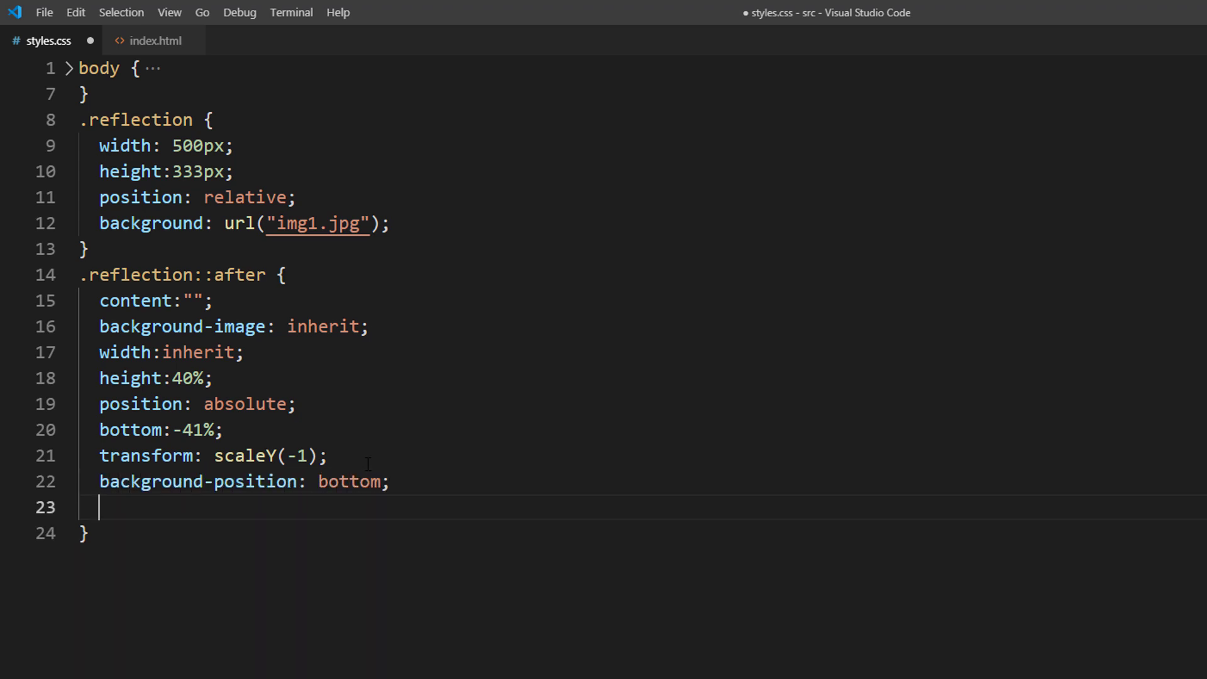
text(background-s)
key(Return)
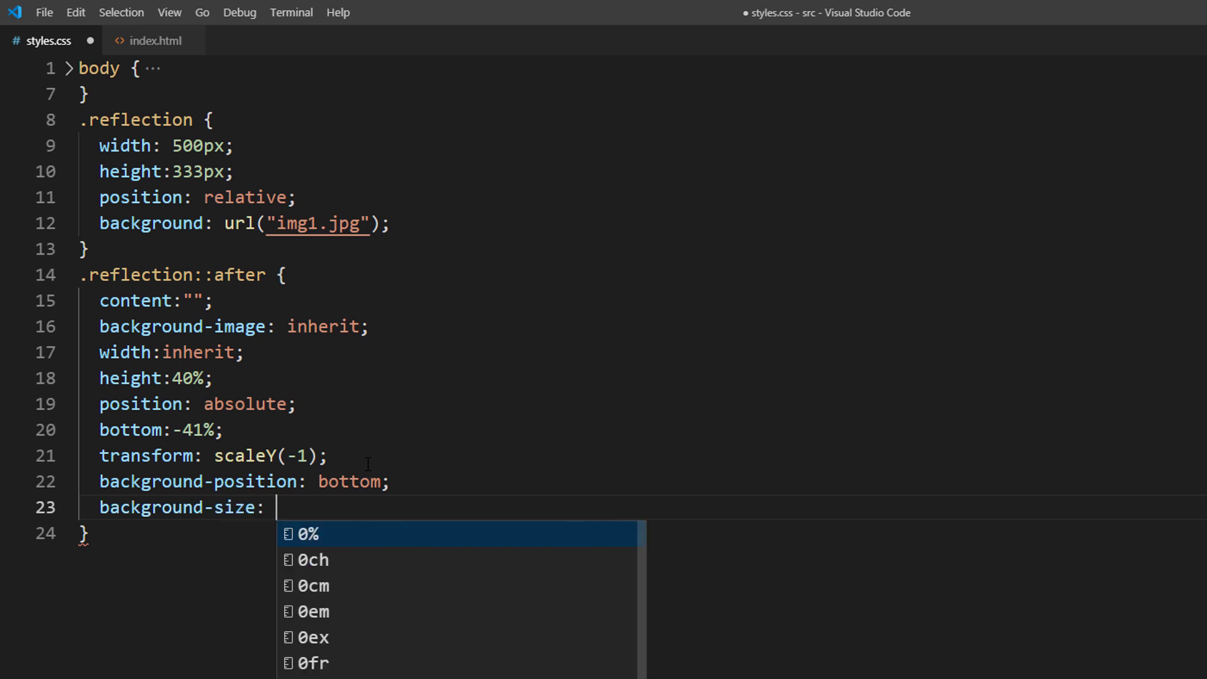
text(cover;)
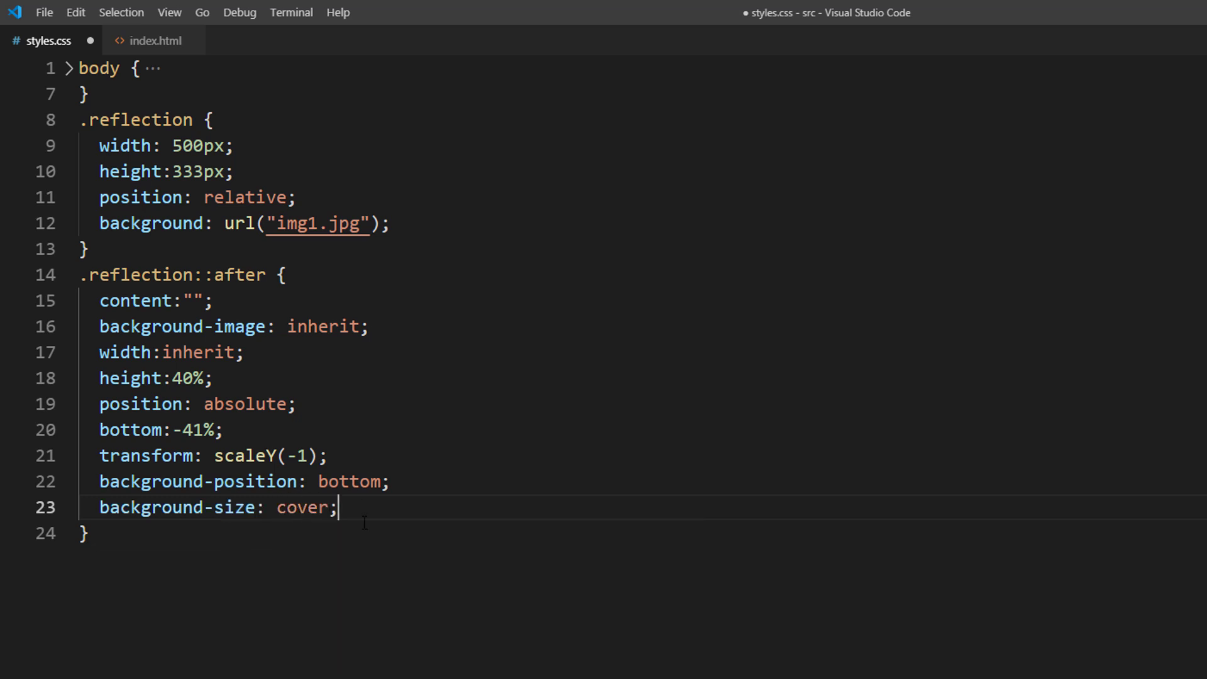
Step: Copy both background declarations into .reflection, save, and preview in the browser
drag(362, 509, 74, 478)
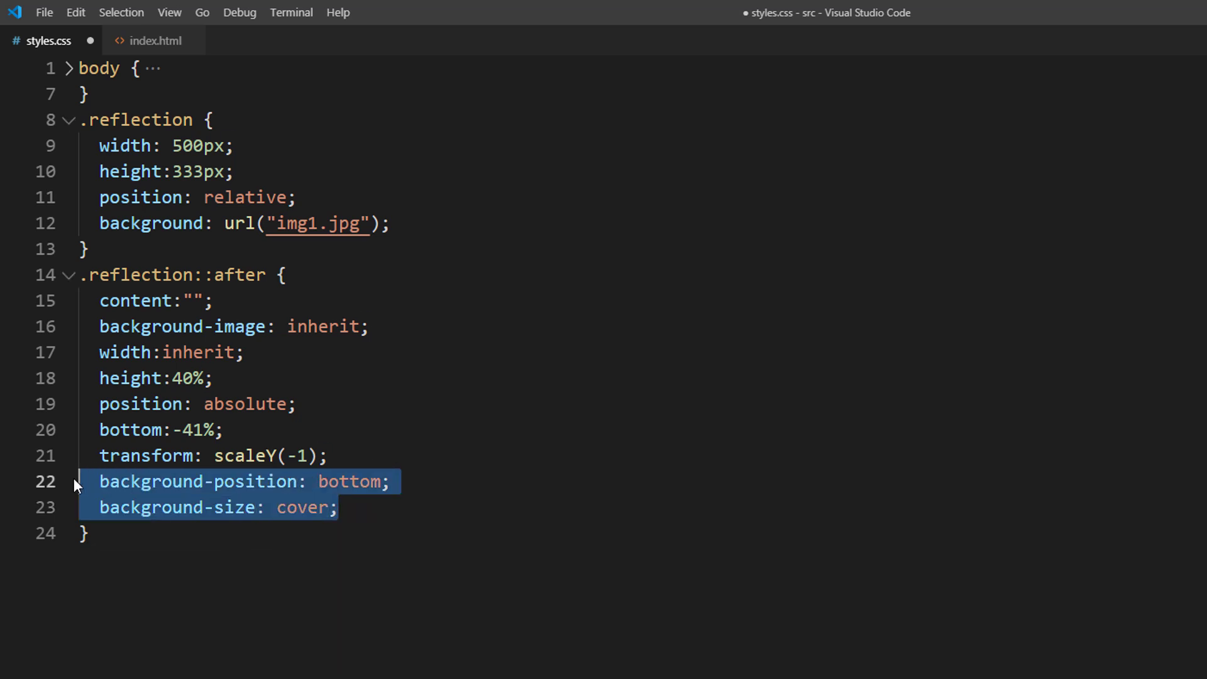
key(ctrl+c)
click(428, 217)
key(Return)
key(ctrl+v)
key(ctrl+s)
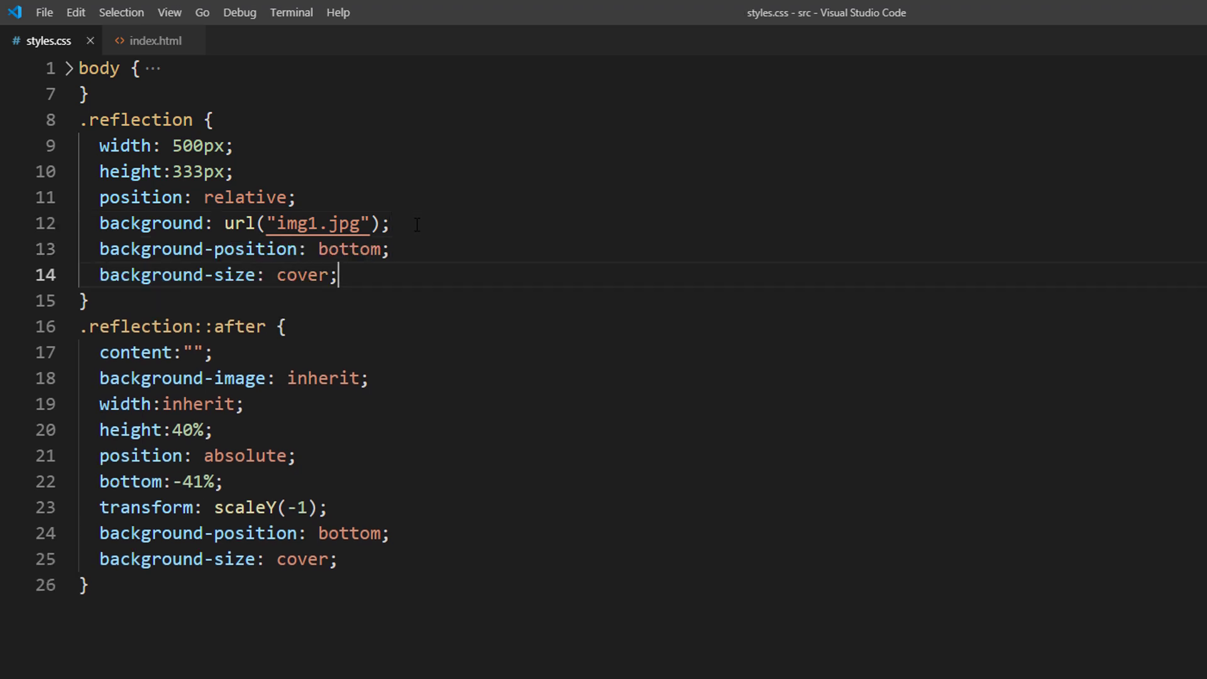
key(alt+Tab)
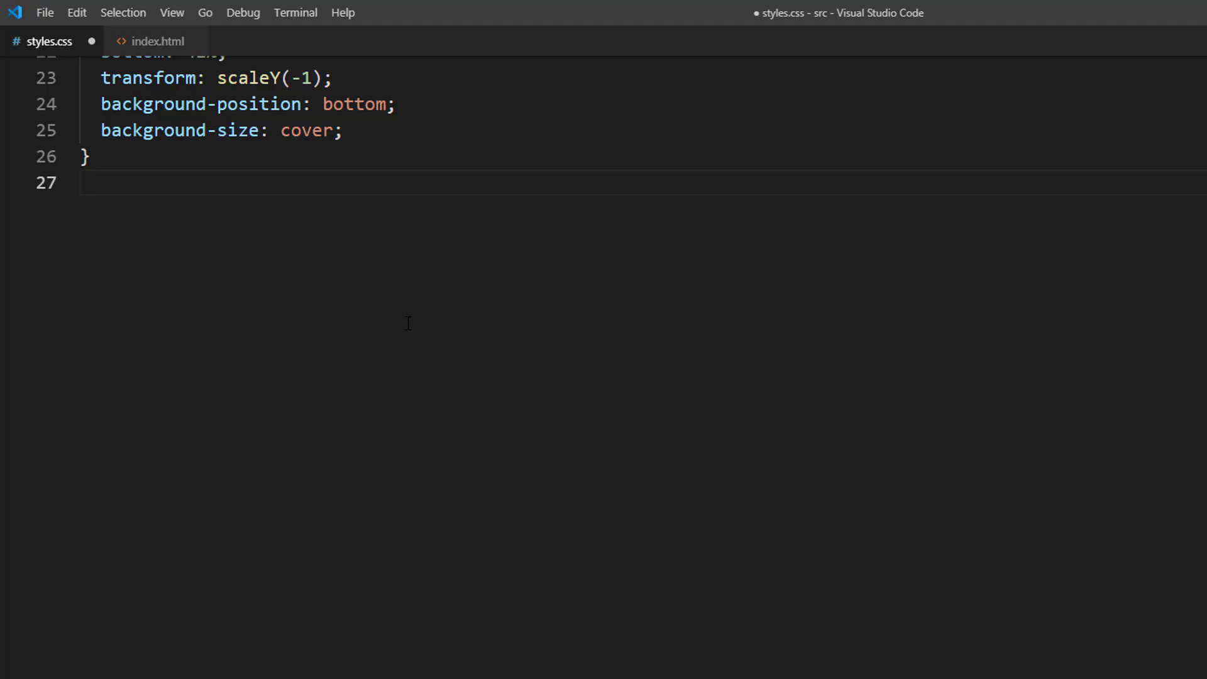
text(.refl)
Step: Create a .reflection::before rule with empty content, inherited width, a height and absolute position
key(Return)
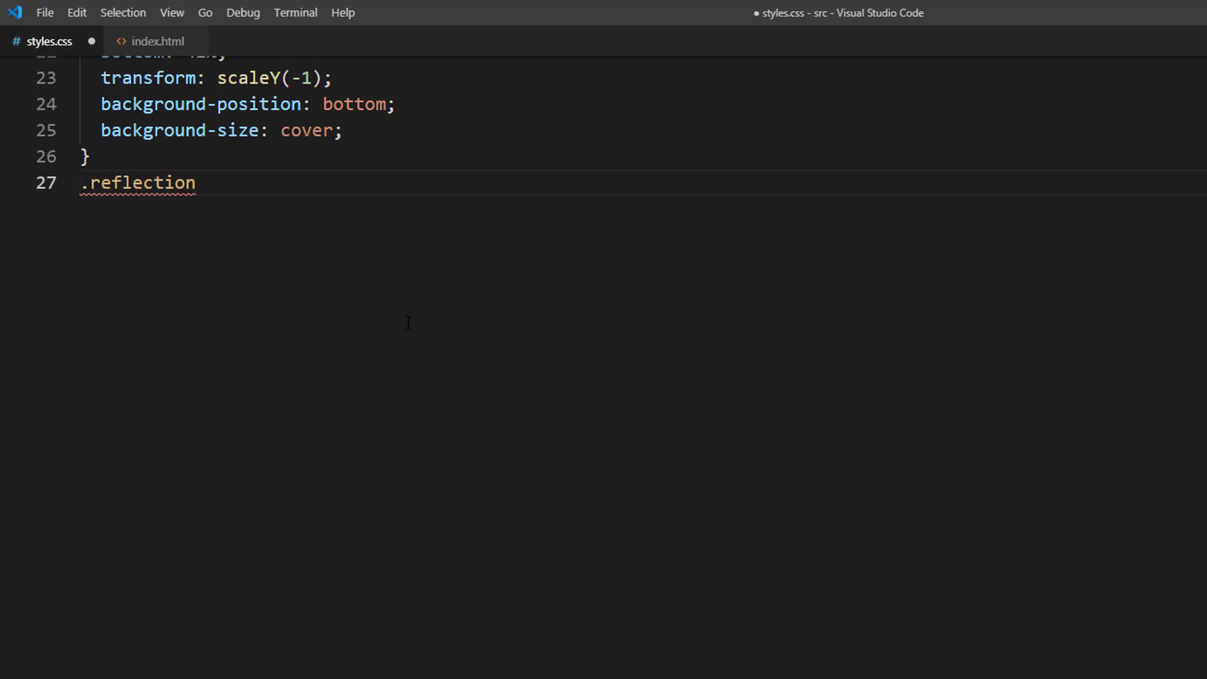
text(::before {)
key(Return)
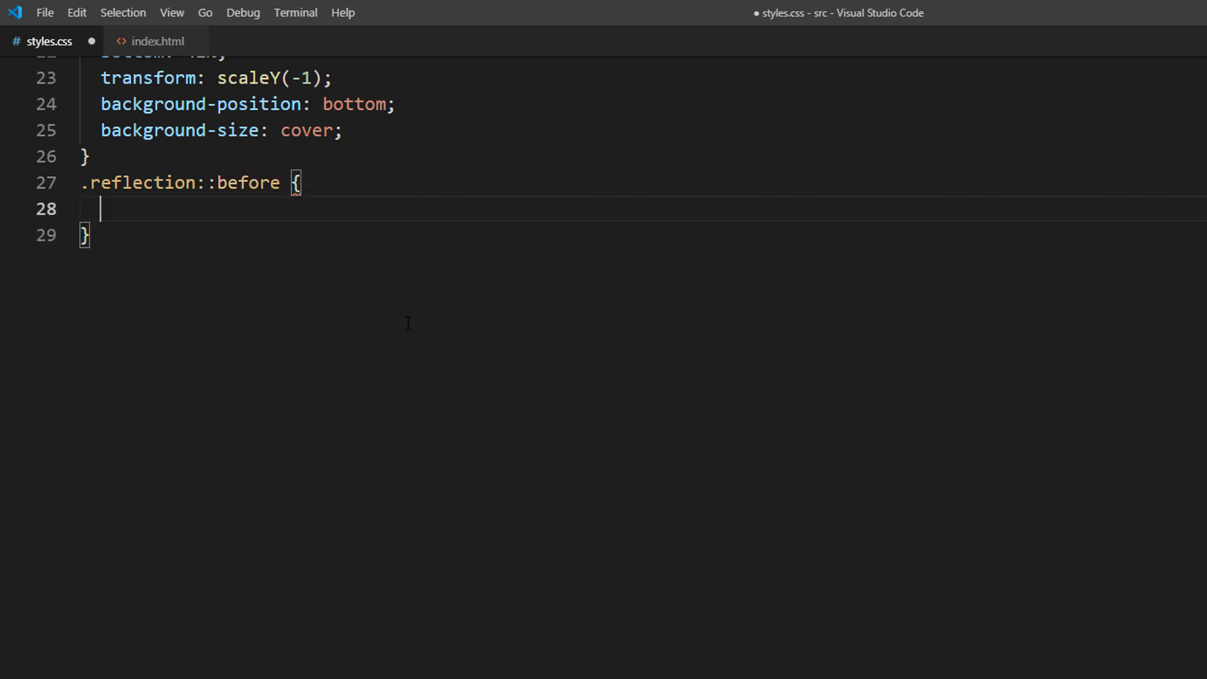
text(content:")
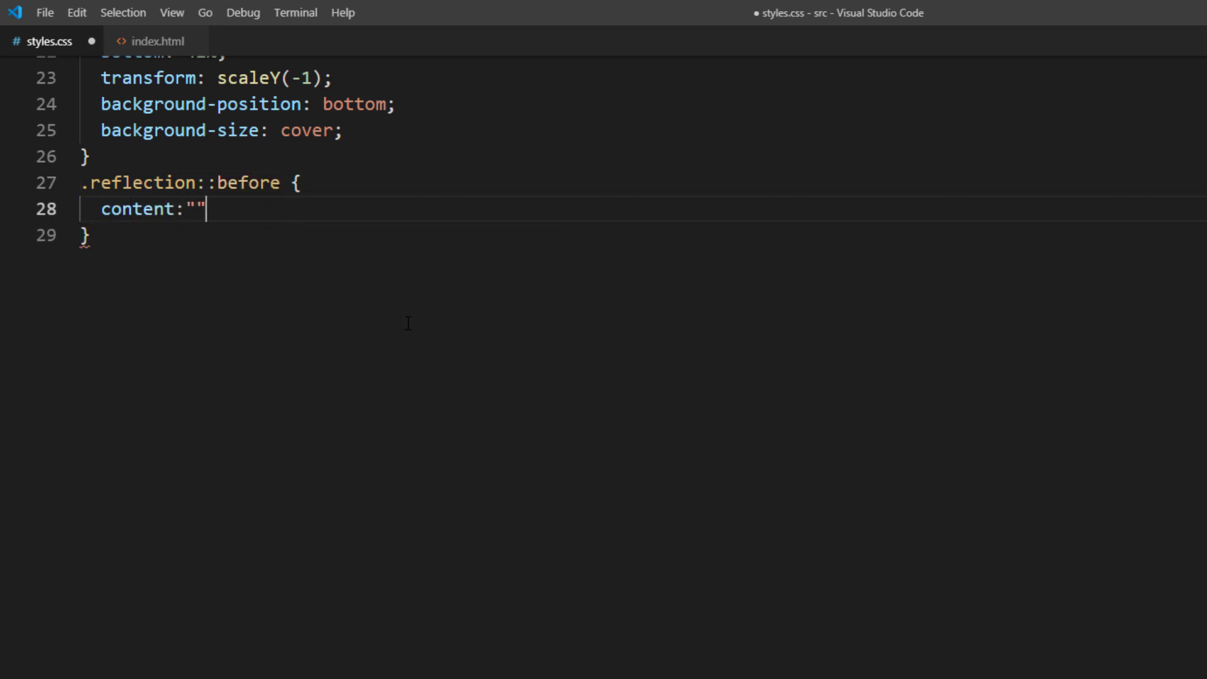
text(";)
key(Return)
text(width)
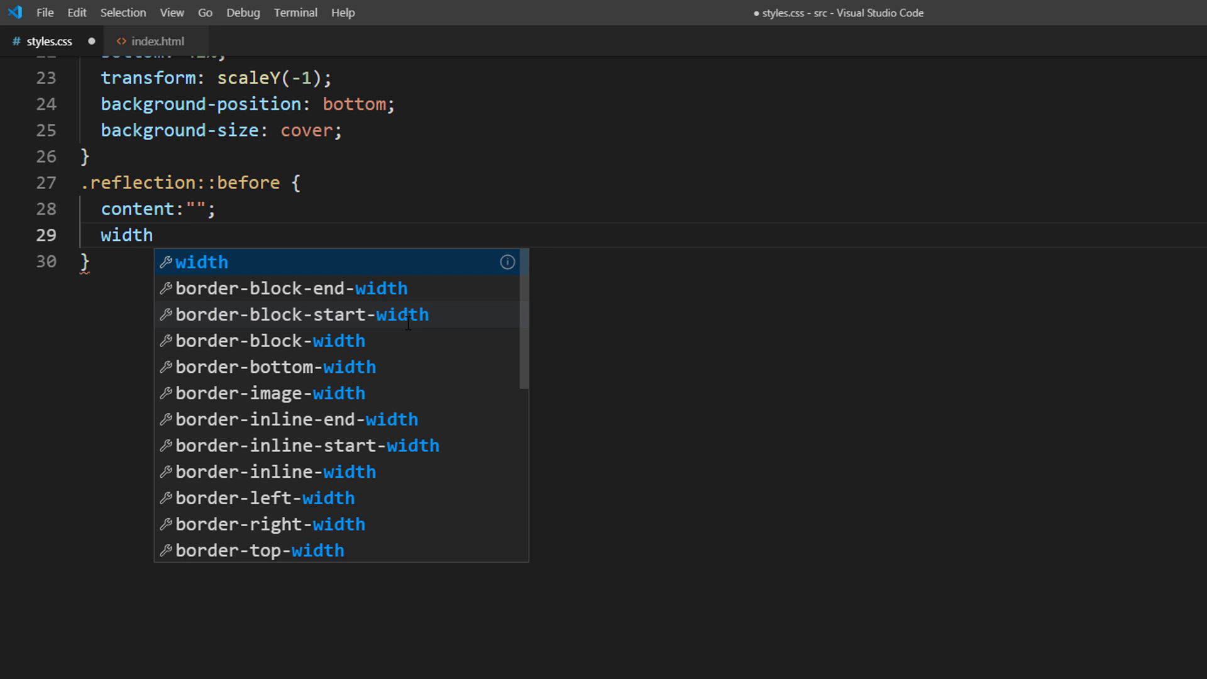
text(:in)
key(Return)
text(;)
key(Return)
text(h)
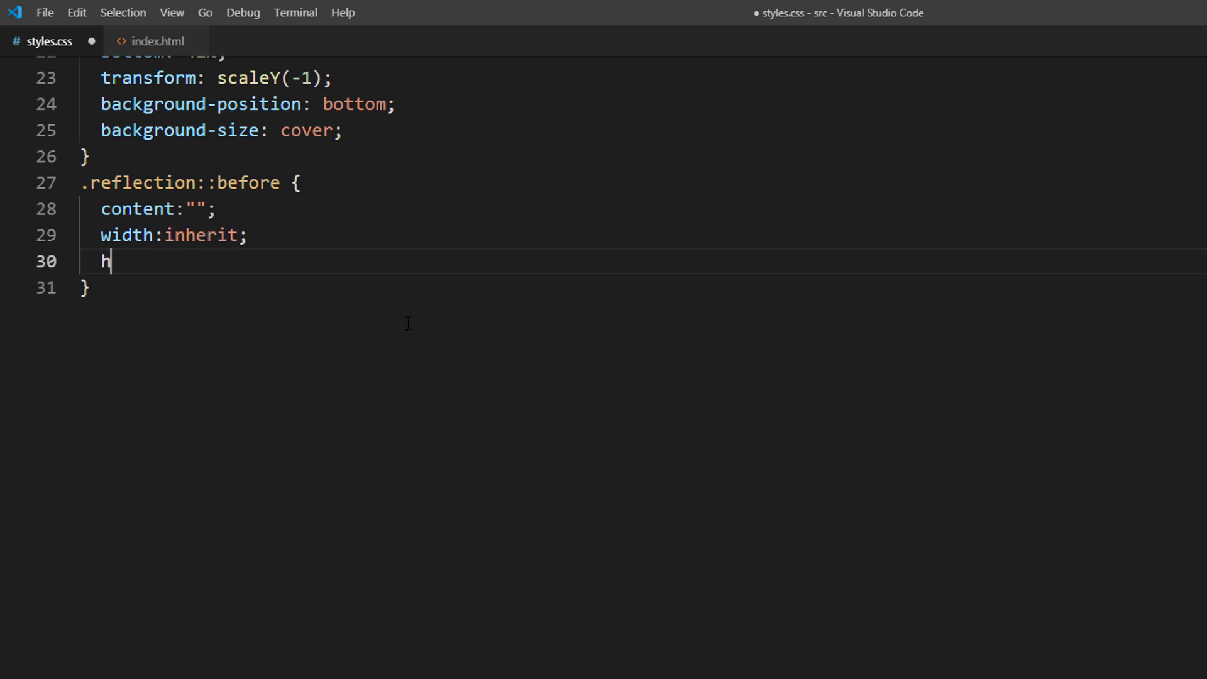
text(eight)
key(Return)
text(42%;)
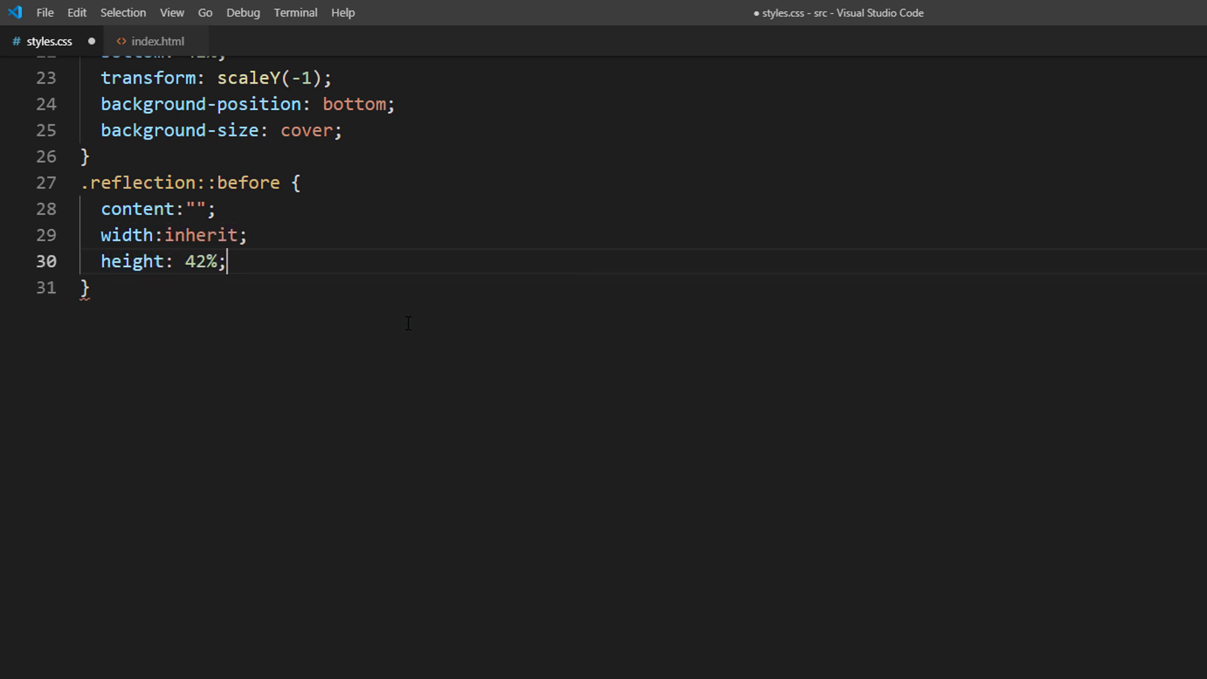
key(Return)
text(pos)
key(Return)
key(Return)
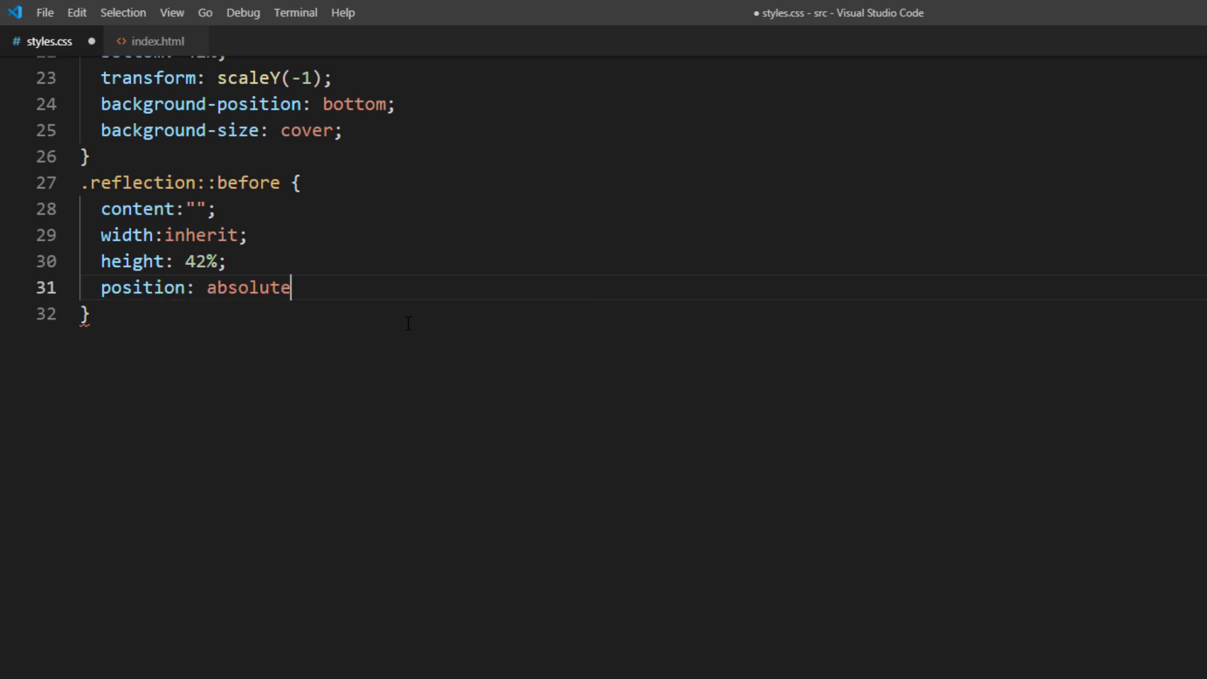
text(;)
Step: Add a bottom offset, a rgba(255,255,255,0.3)-to-white gradient background and z-index 1, then save
key(Return)
text(bot)
key(Return)
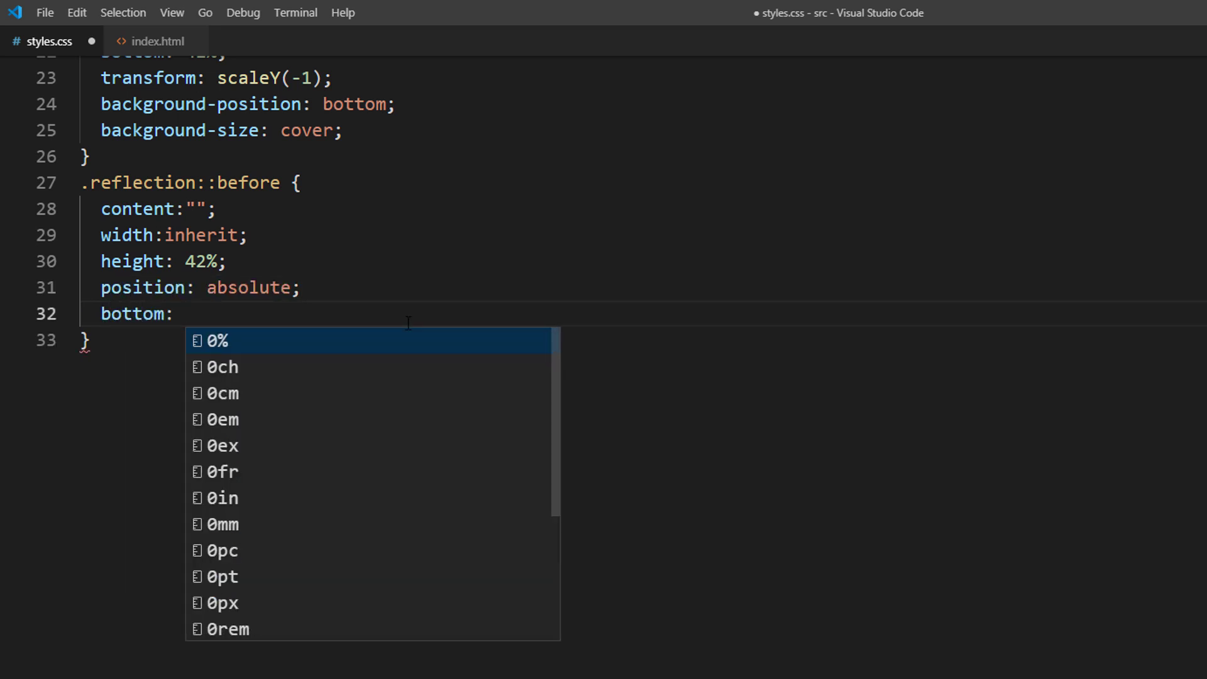
text(-42%;)
key(Return)
text(b)
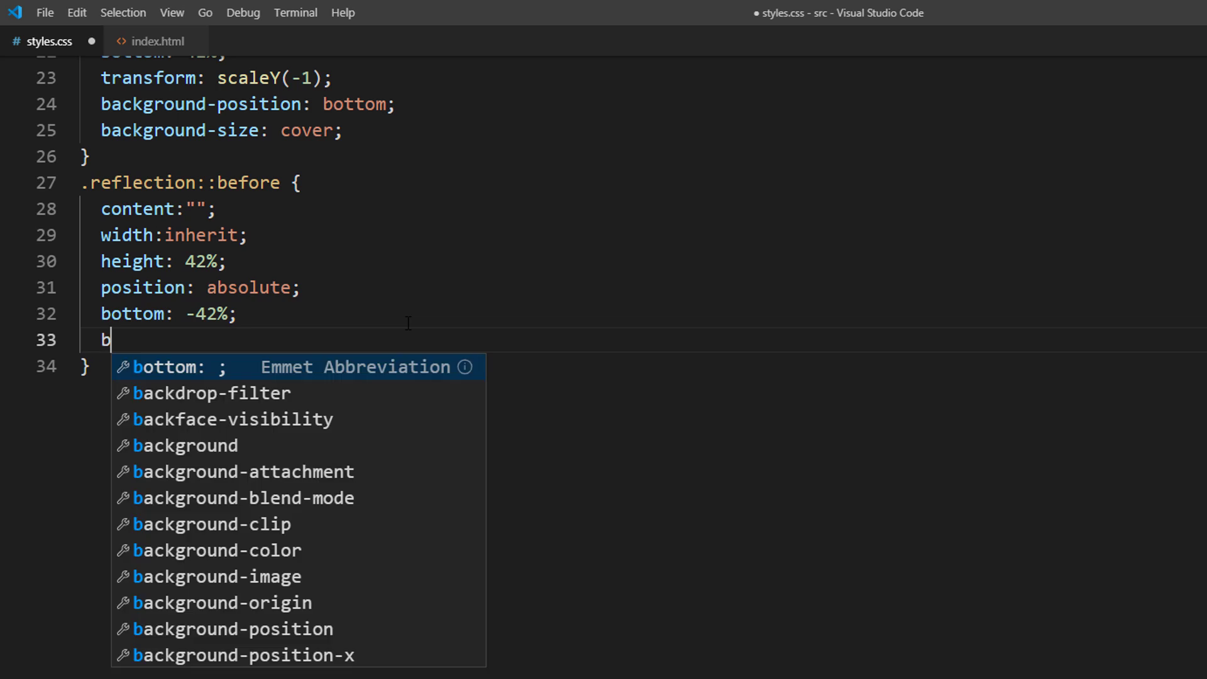
text(ack)
key(Down)
key(Down)
key(Down)
key(Return)
text(li)
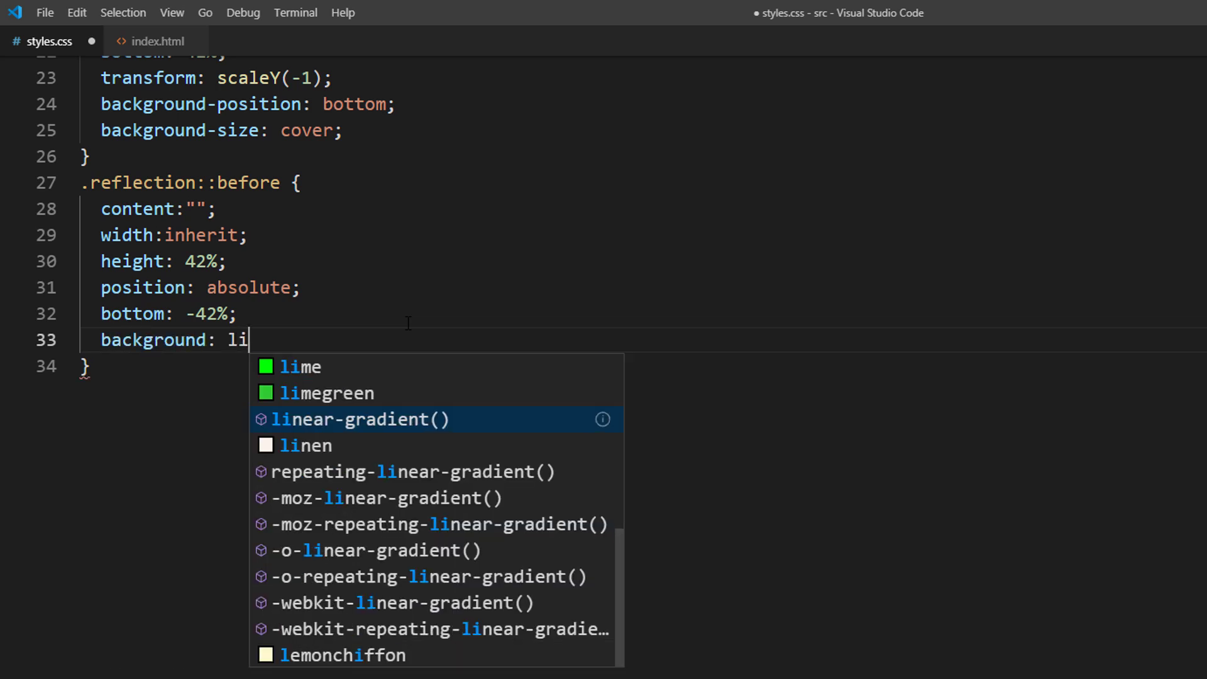
key(Return)
text(to botto)
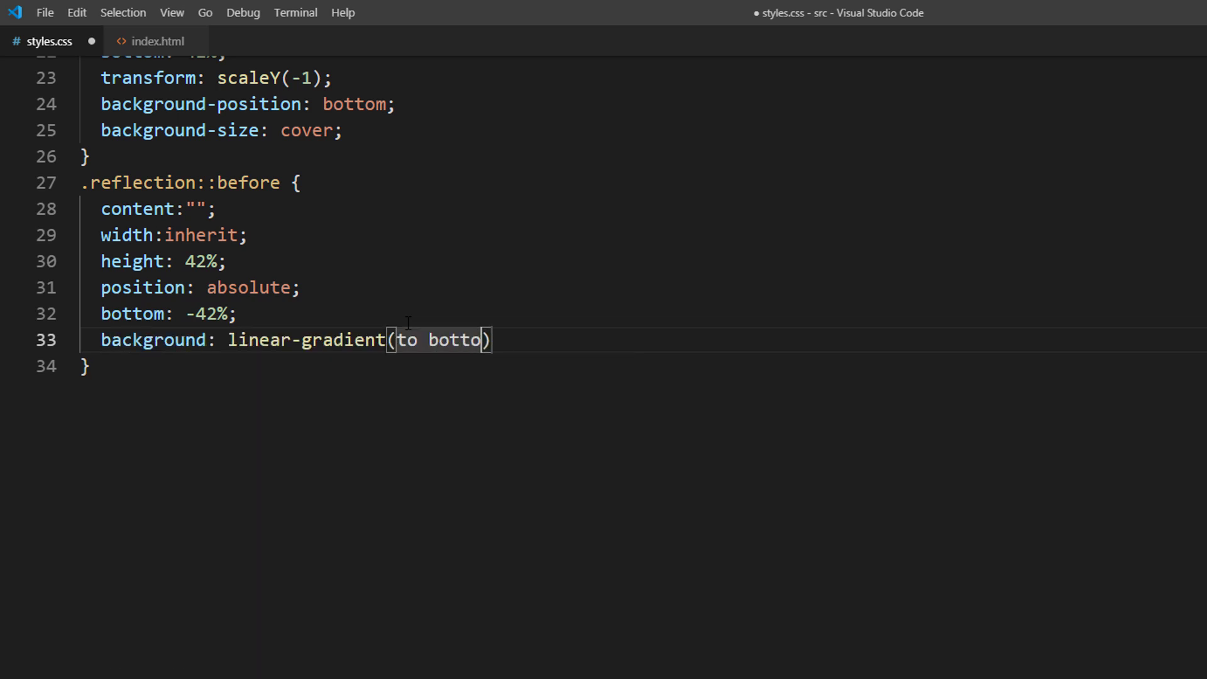
text(m, rgba()
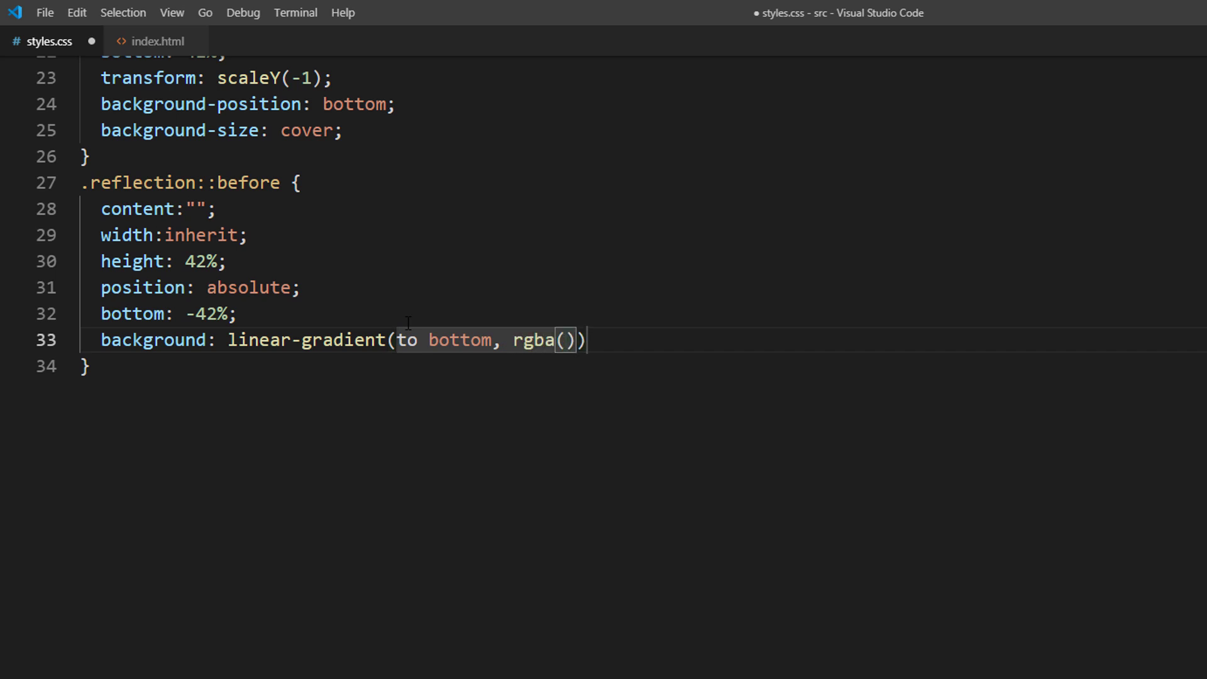
text(255,255,255,0.3)
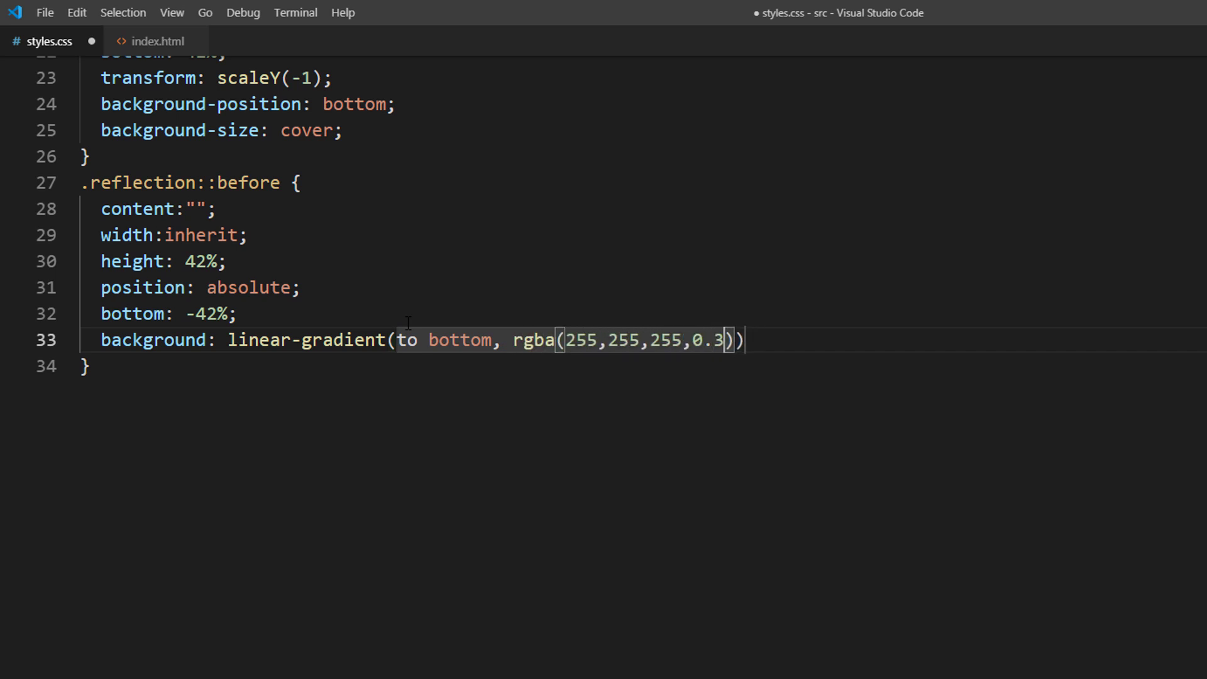
text(),whi)
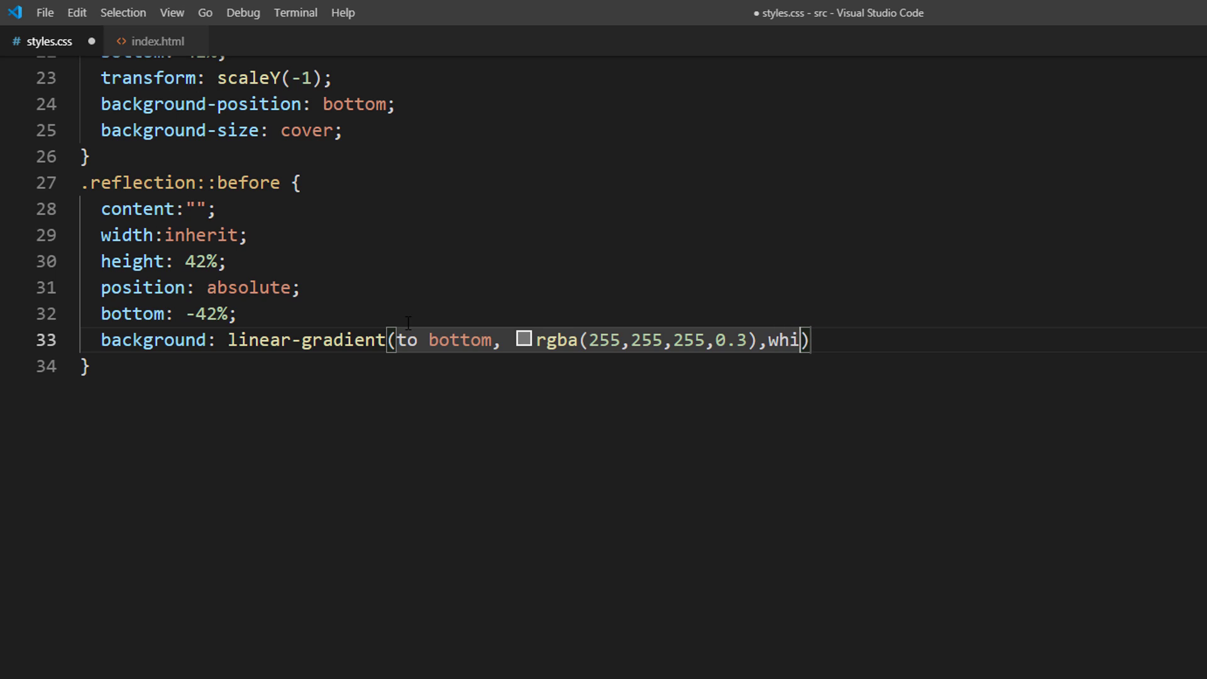
text(te);)
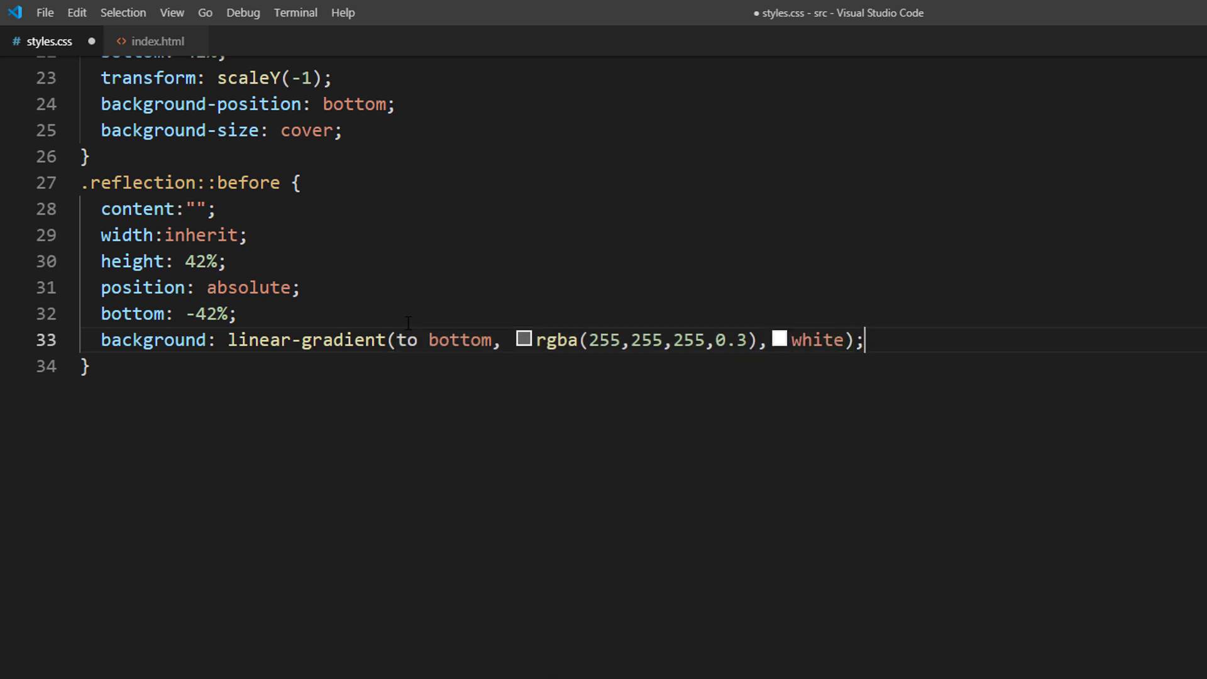
key(Return)
text(z-index: 1)
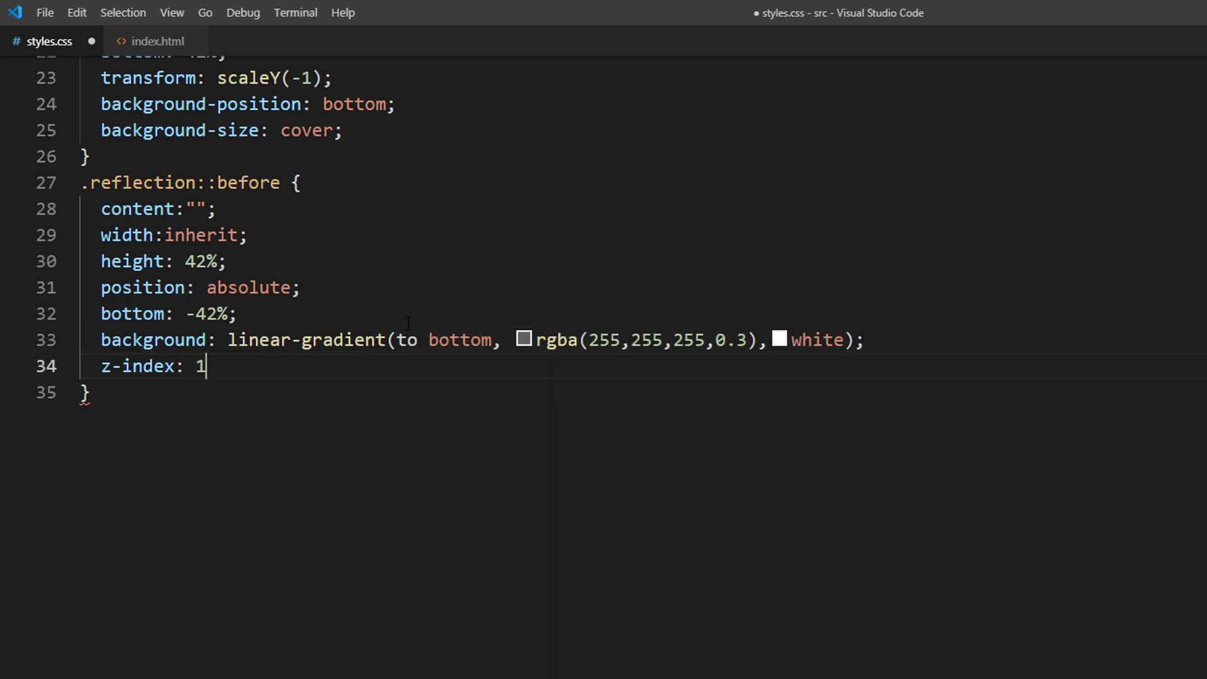
text(;)
key(ctrl+s)
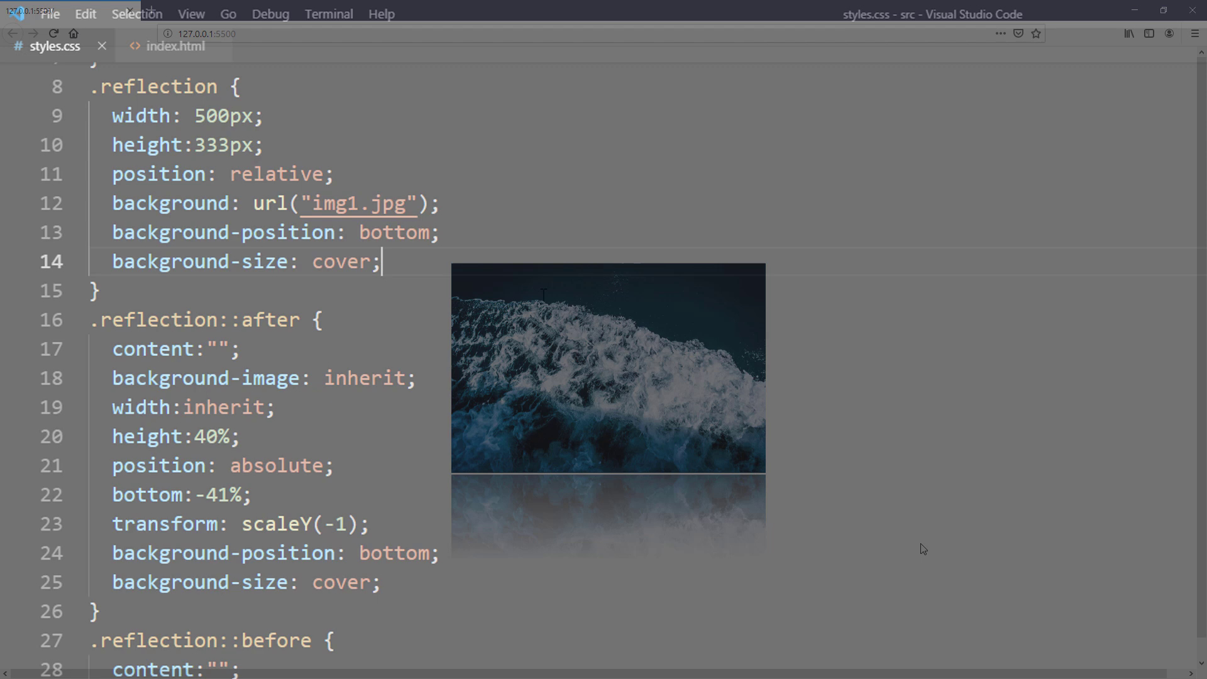
Step: Add box-shadow 0px 50px 70px rgba(0,0,0,0.3), 0px 10px 10px rgba(0,0,0,0.1) on two aligned lines
key(Return)
text(box-shad)
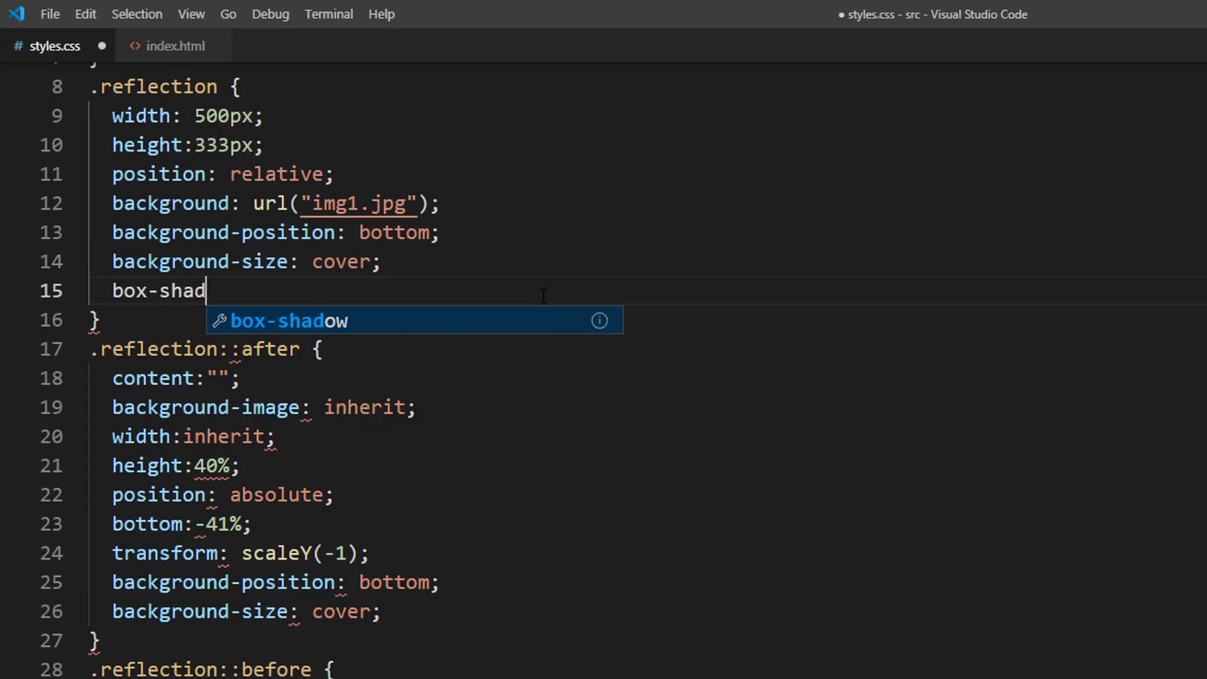
text(ow: 0p)
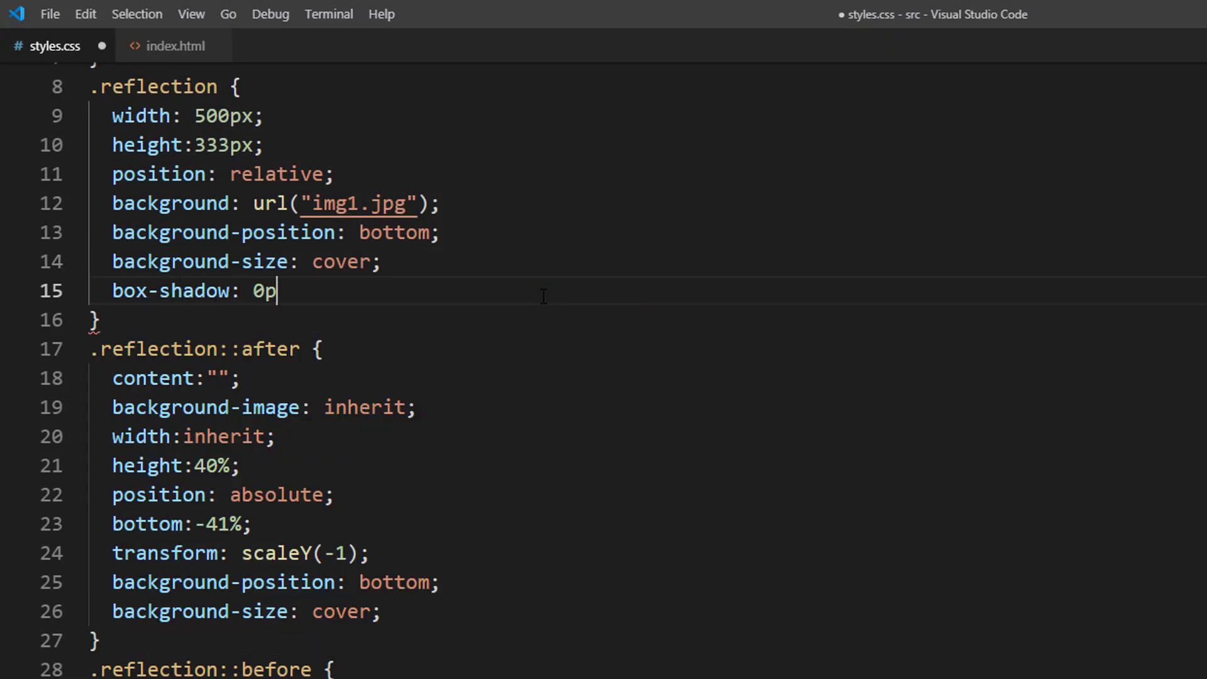
text(x 50px 70px)
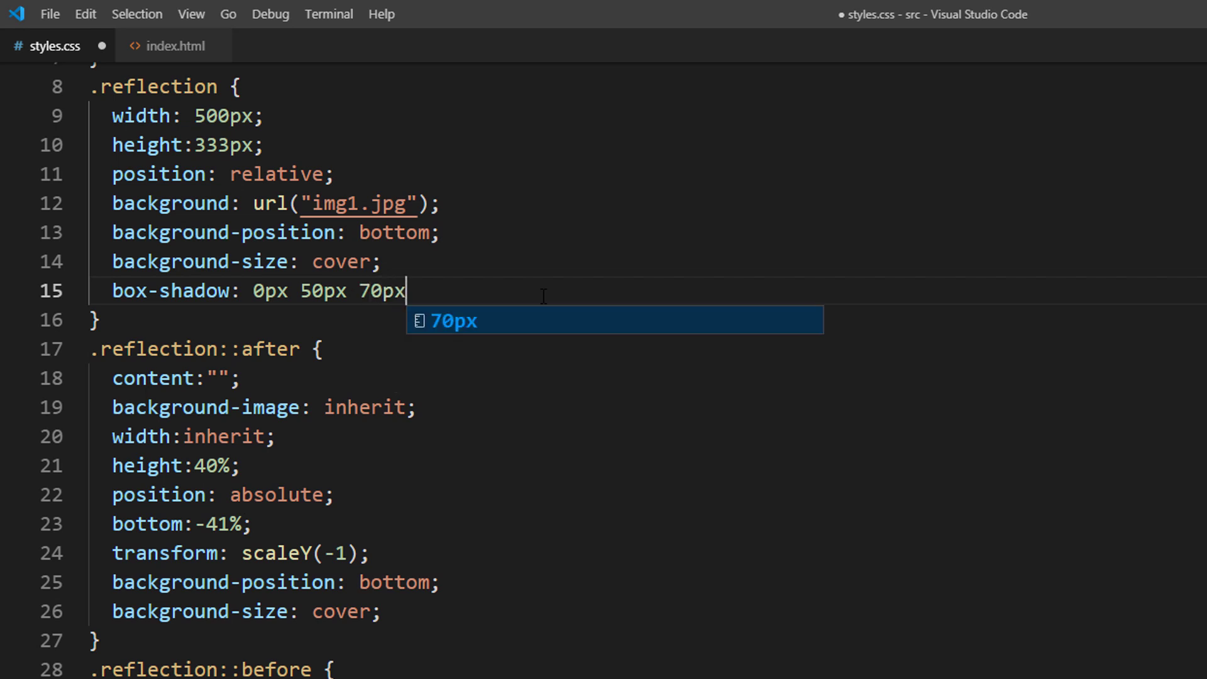
text( rgba(0,0,)
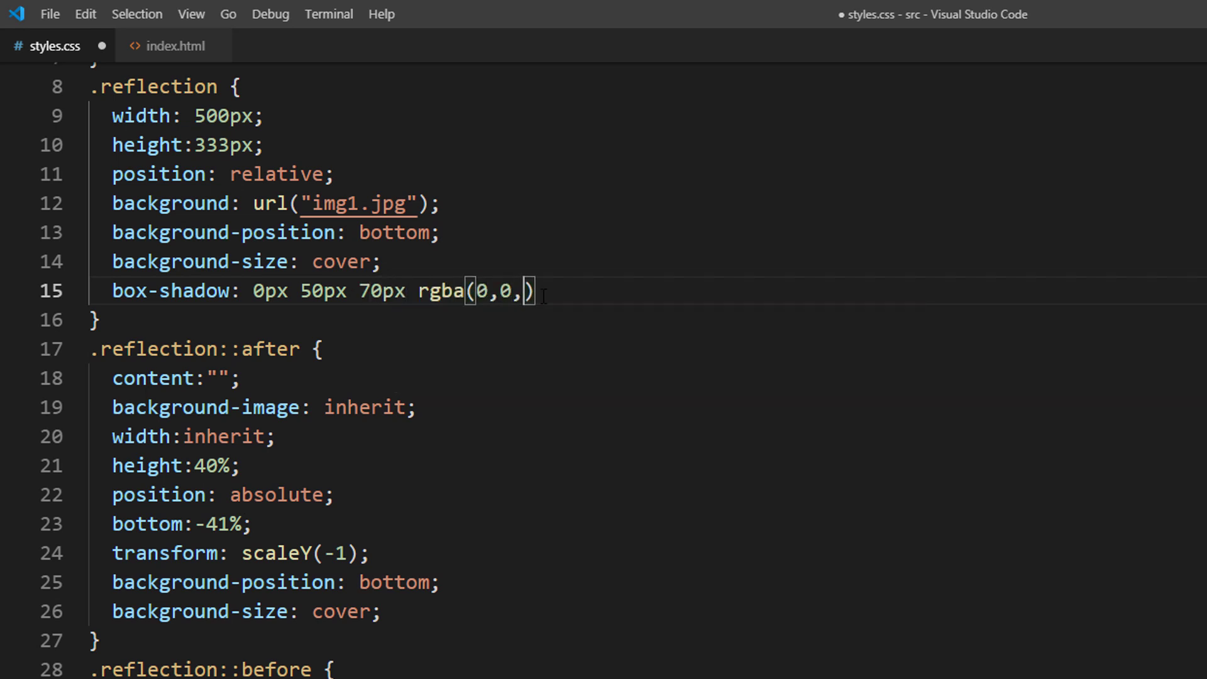
text(0,0.3),)
key(Return)
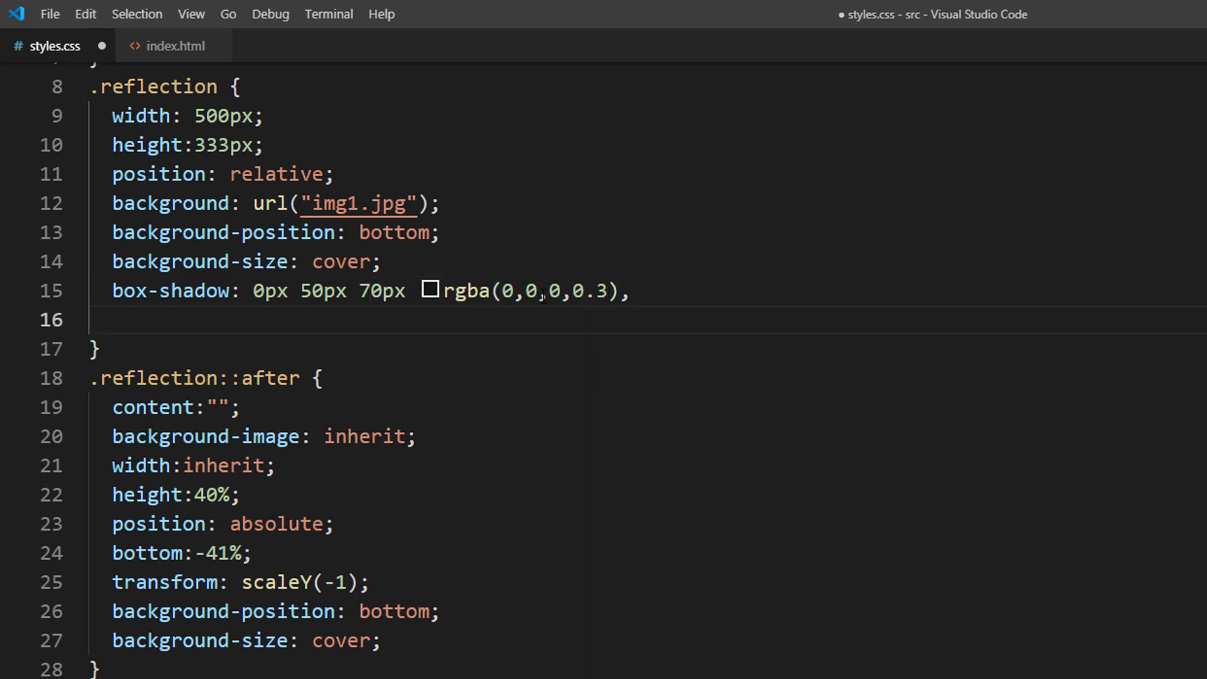
text(0px 10px 10px)
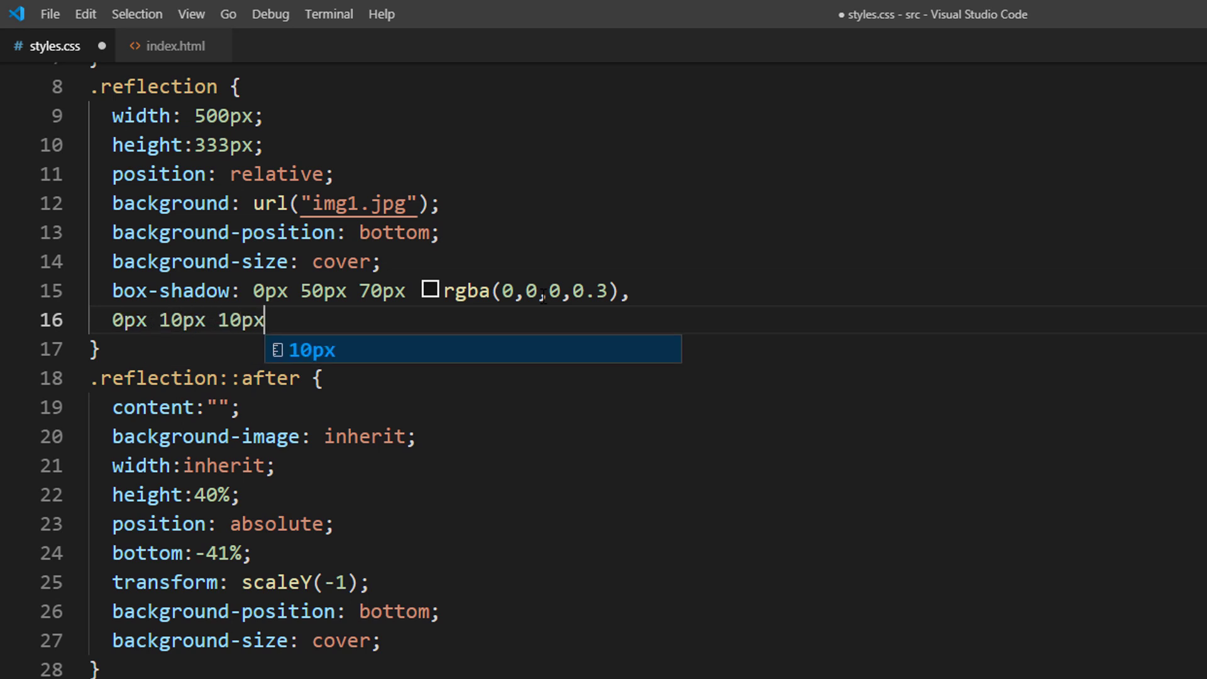
text( rgba(0,0)
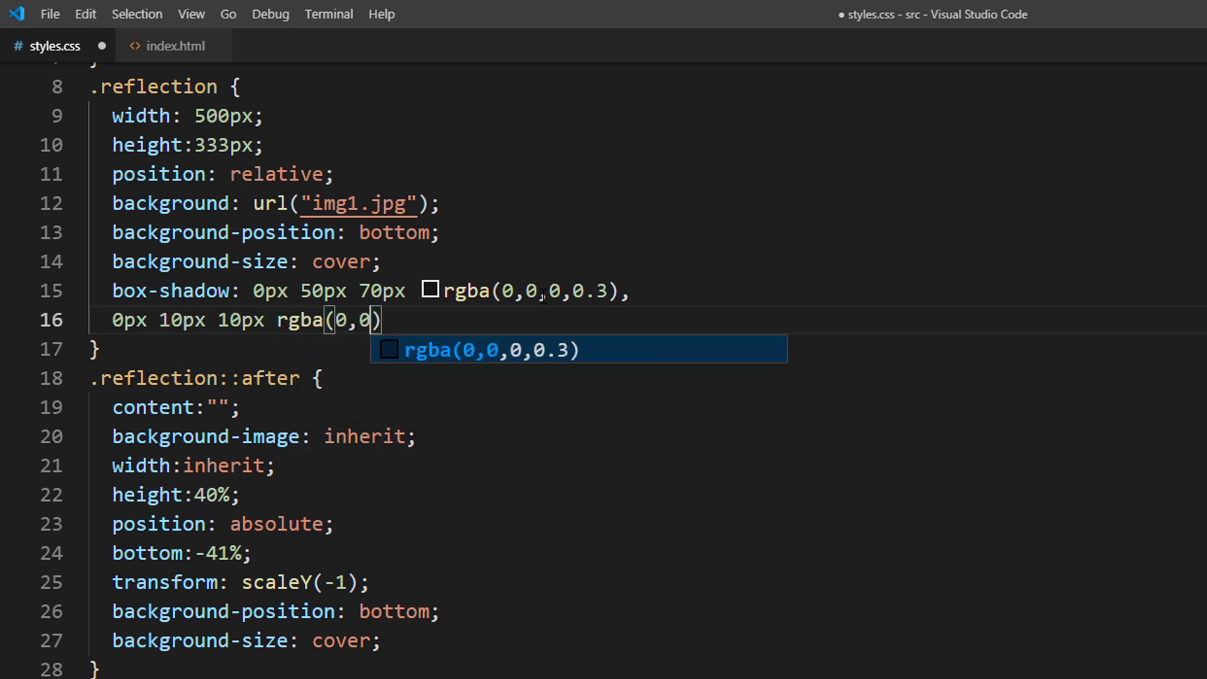
text(,0,0.1);)
key(Home)
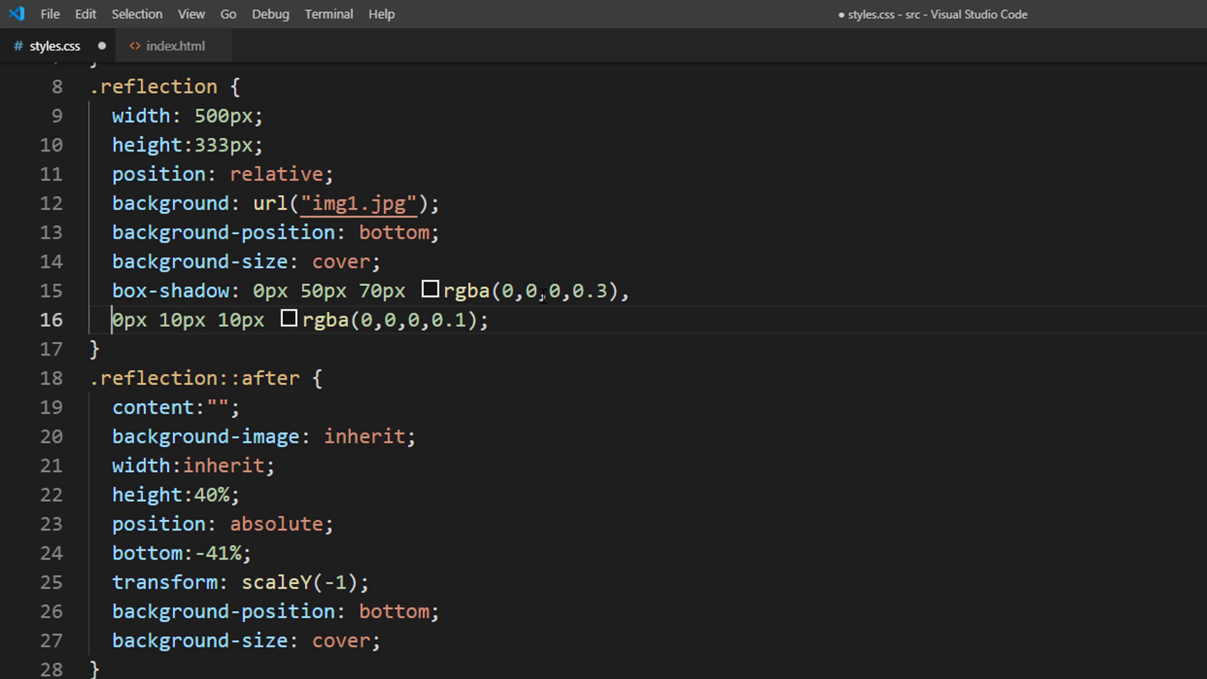
key(Tab)
key(Tab)
key(Tab)
key(Tab)
key(Tab)
scroll(543, 294, down, 2)
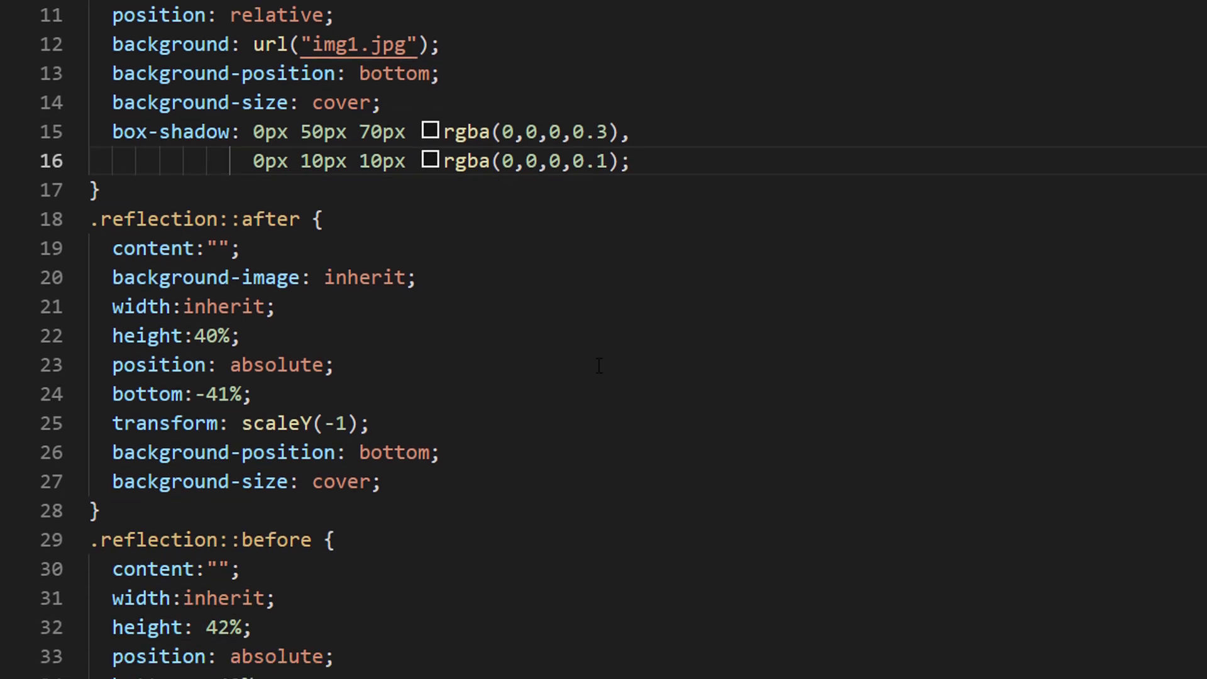
scroll(472, 311, down, 2)
Step: Add opacity: 0.5 below background-size in the .reflection::after rule
click(419, 322)
key(Return)
text(opa)
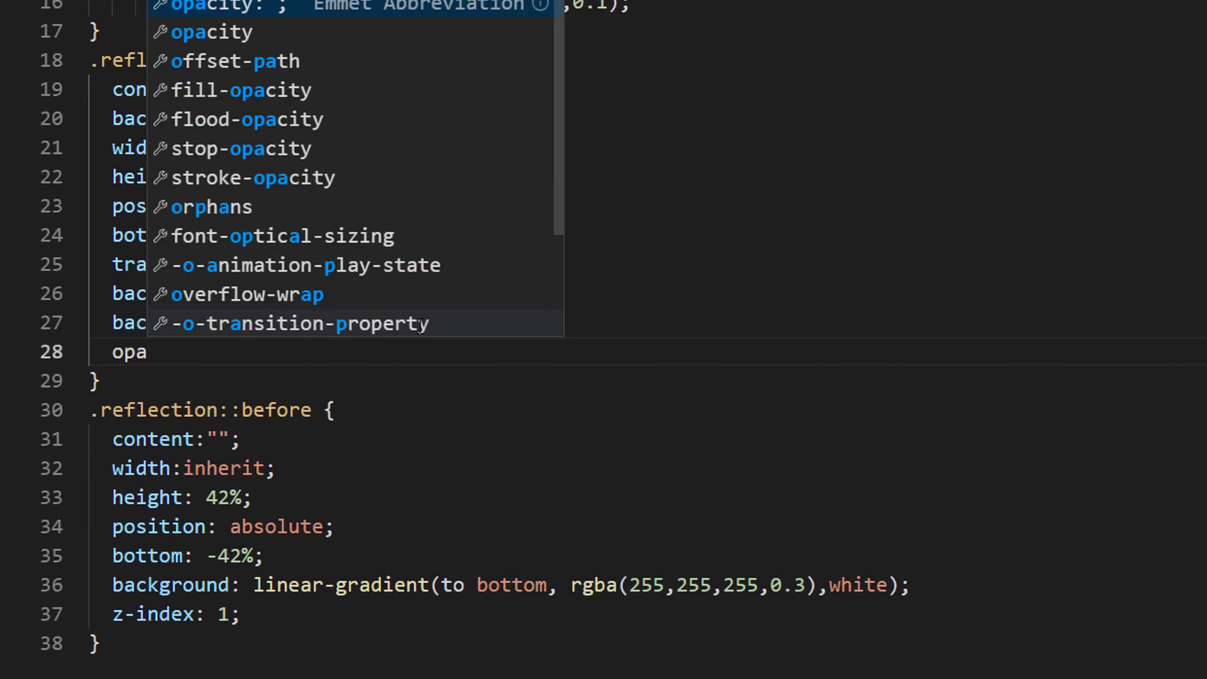
key(Return)
text(0.5)
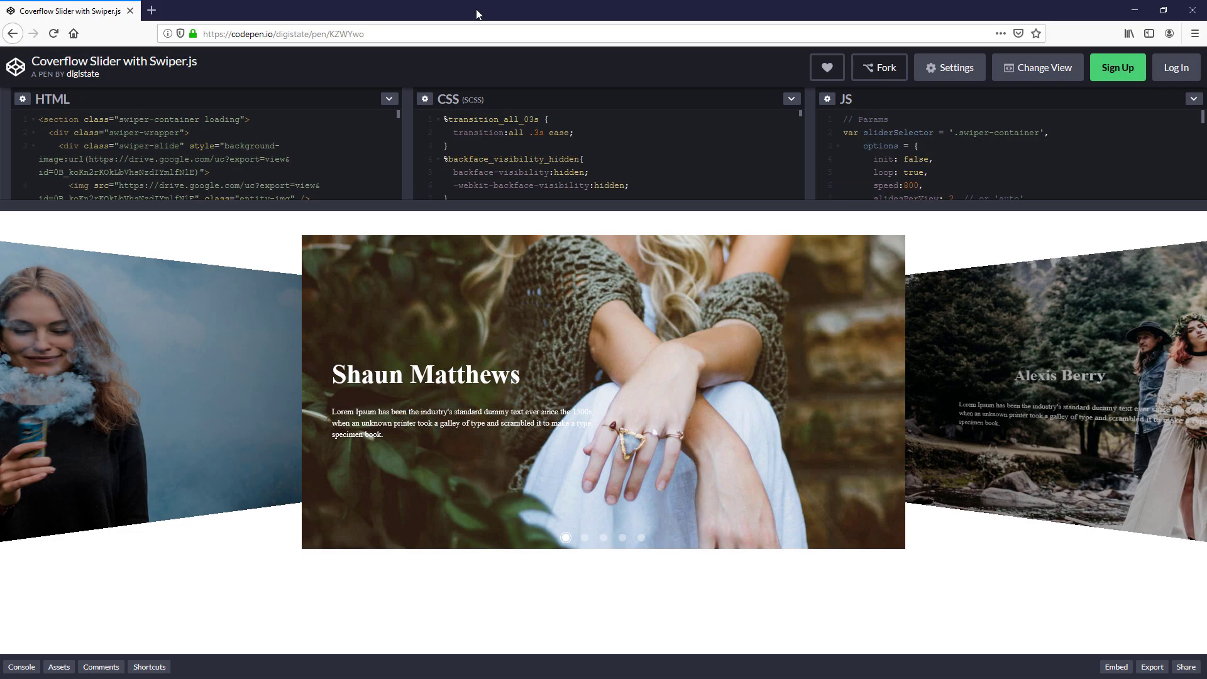
drag(455, 338, 635, 384)
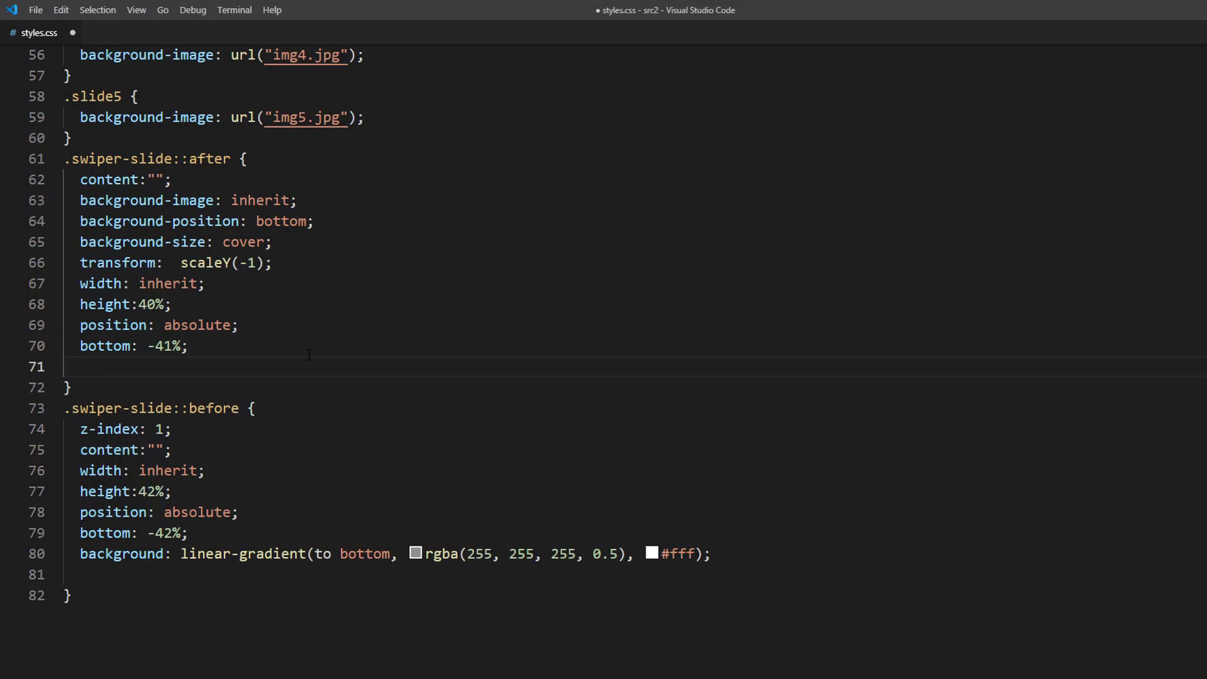
text(opa)
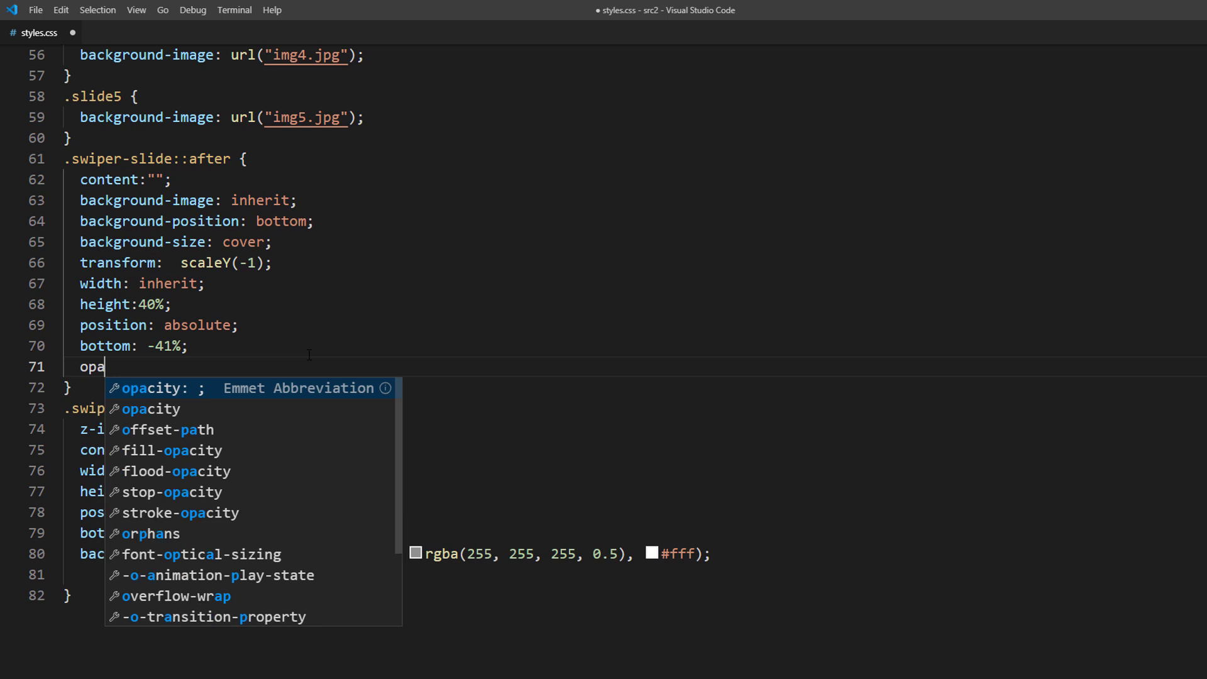
Step: Add opacity 0.4 to .swiper-slide::after, save, and switch to the browser
key(Return)
text(0.4;)
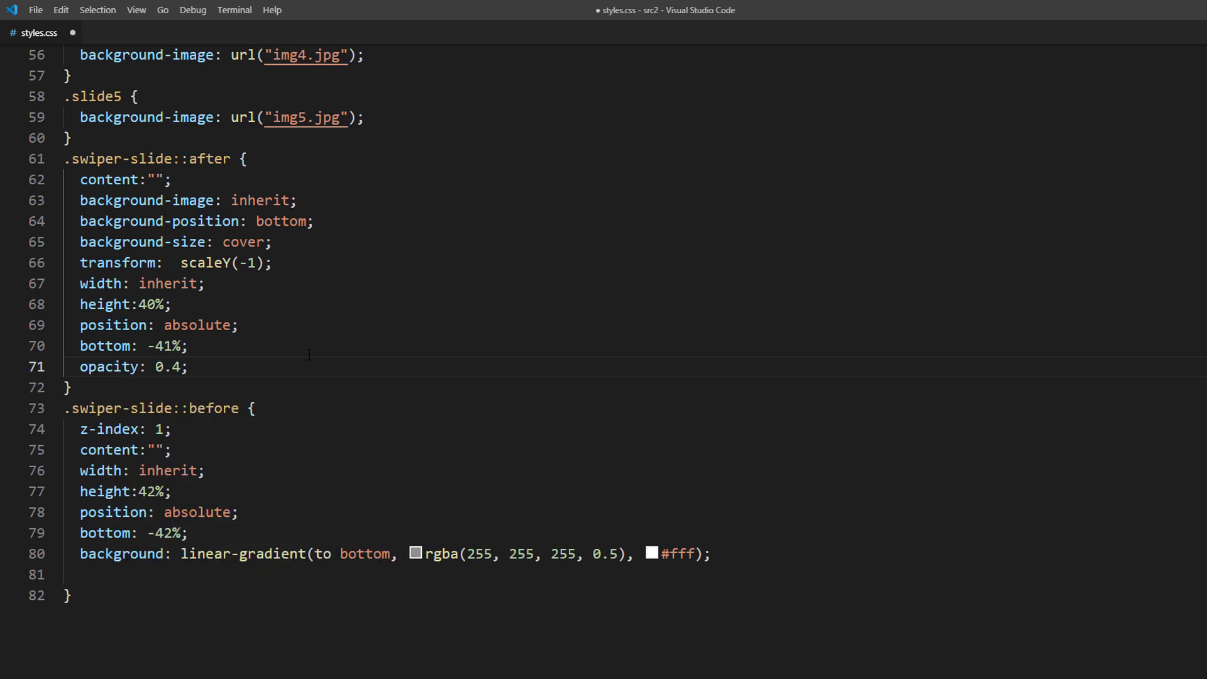
key(ctrl+s)
key(alt+Tab)
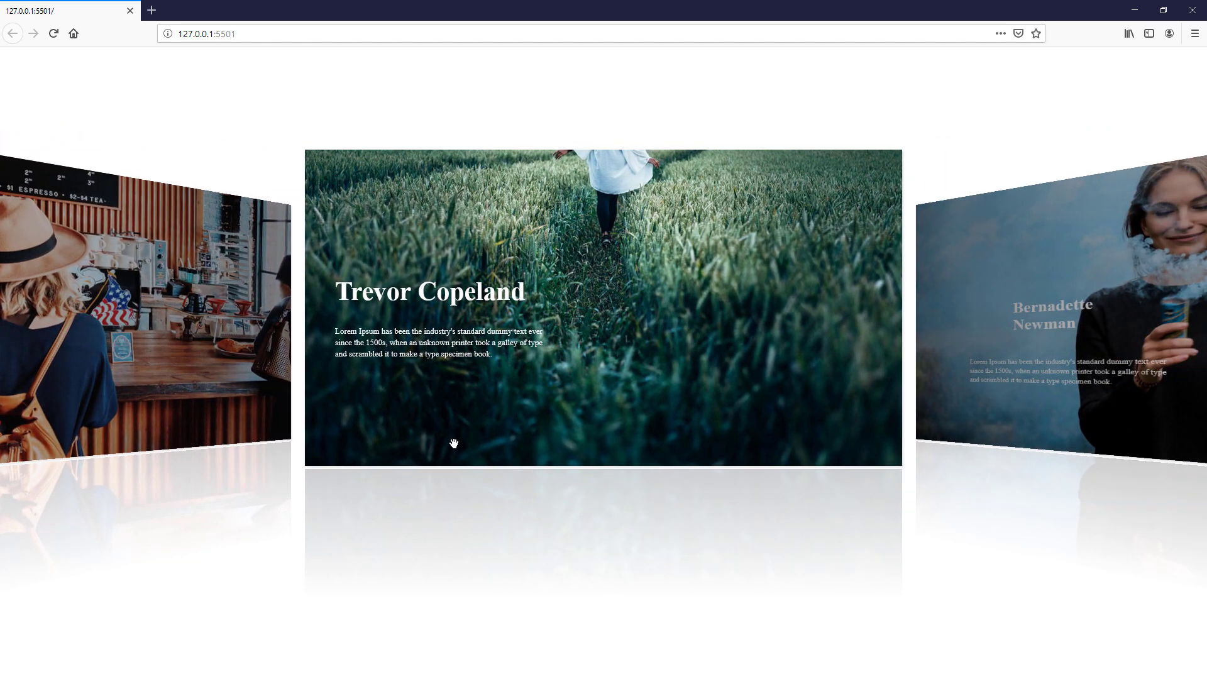
drag(595, 430, 1196, 424)
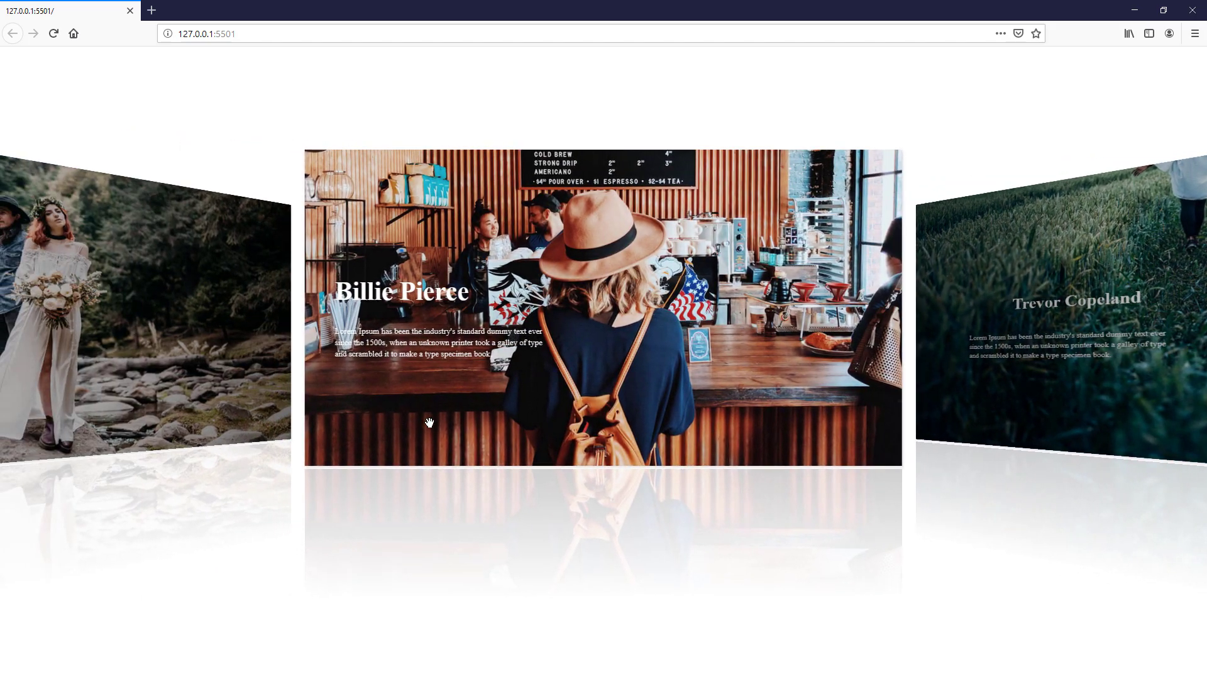
drag(431, 424, 829, 384)
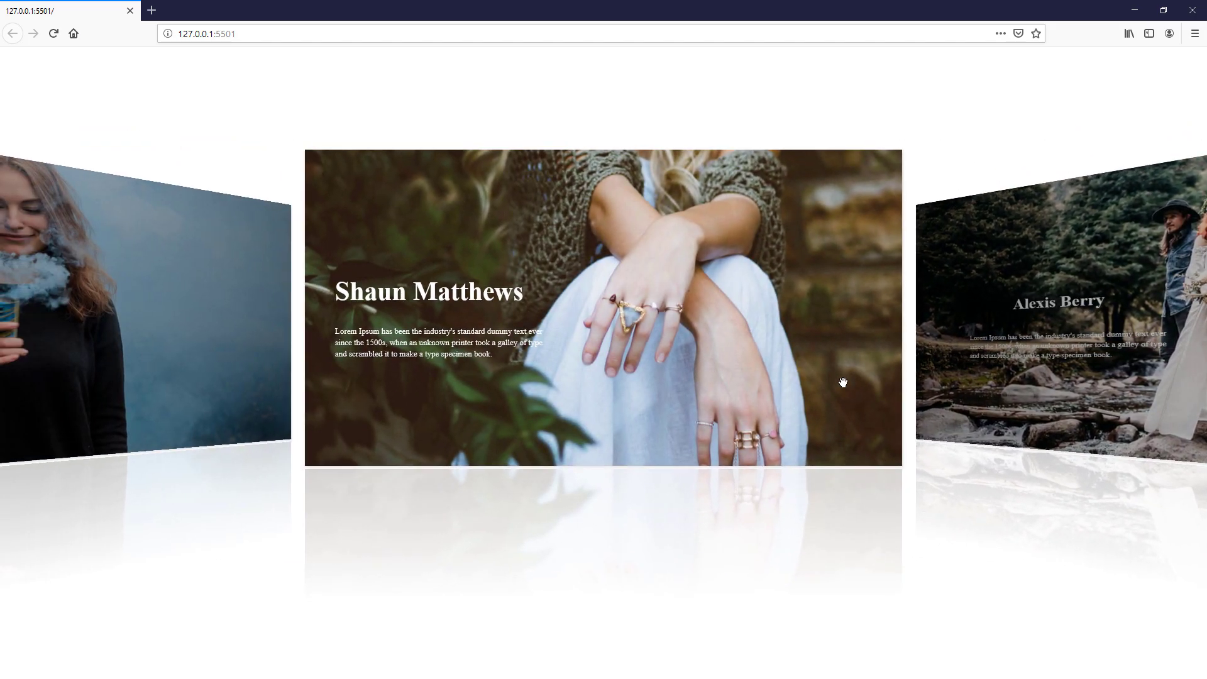
drag(843, 381, 782, 380)
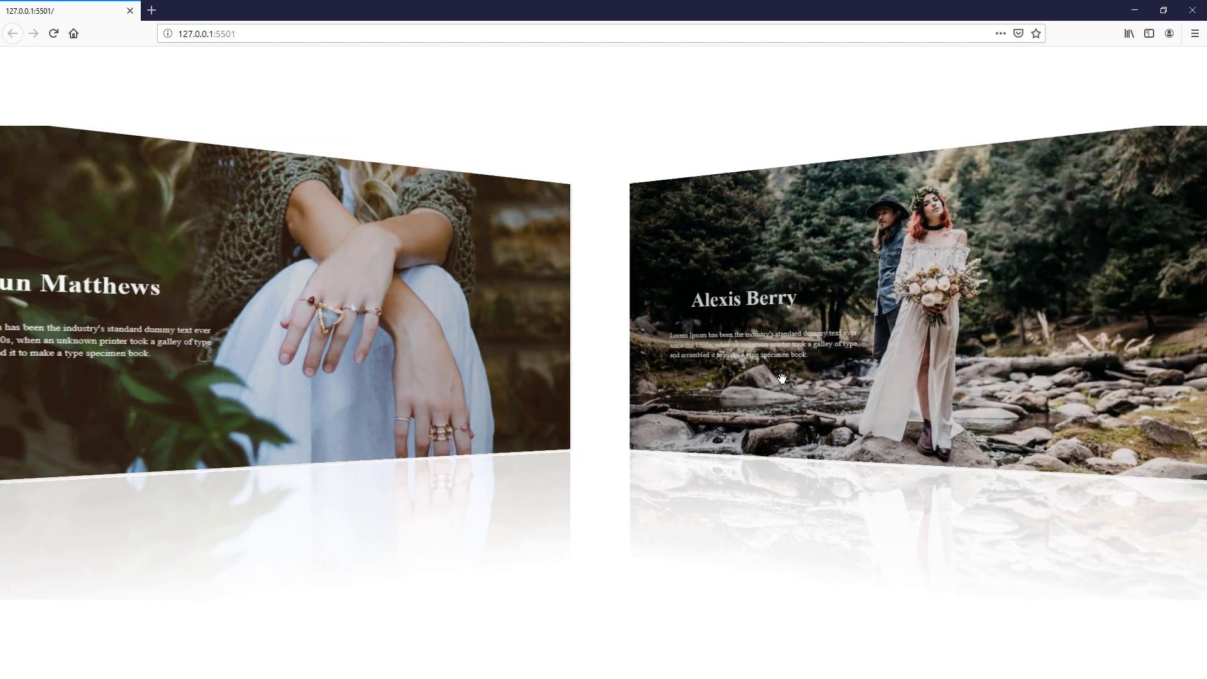